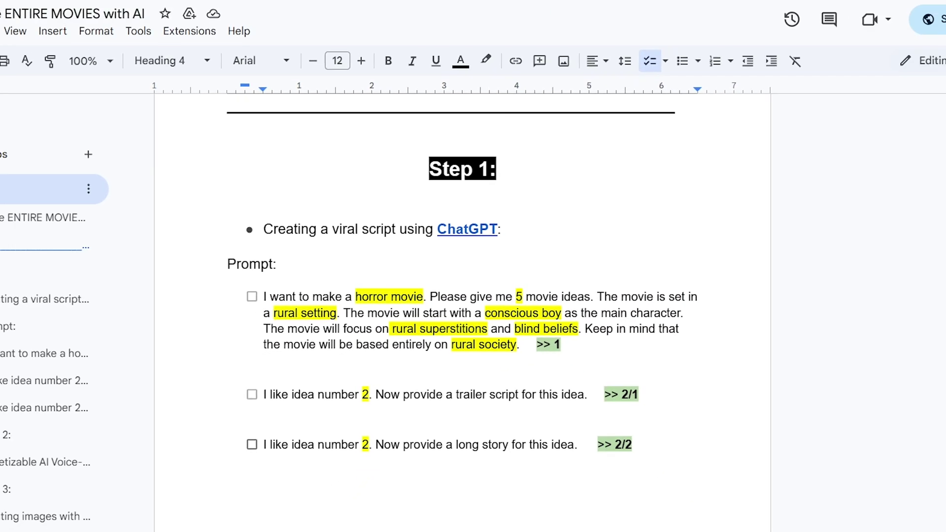
- Copy the rural horror movie-ideas prompt from the guide into ChatGPT and send it
left_click_drag(551, 337, 299, 298)
right_click(399, 310)
left_click(430, 209)
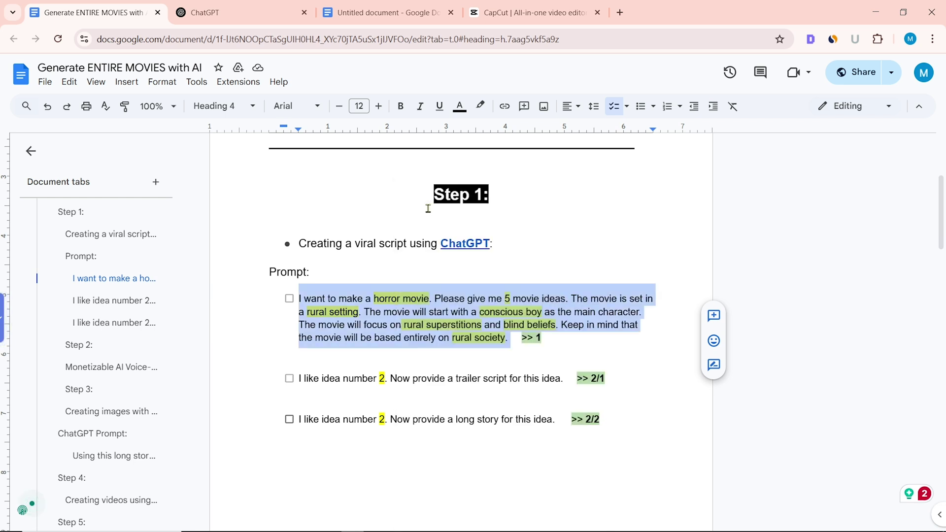
left_click(221, 13)
right_click(352, 274)
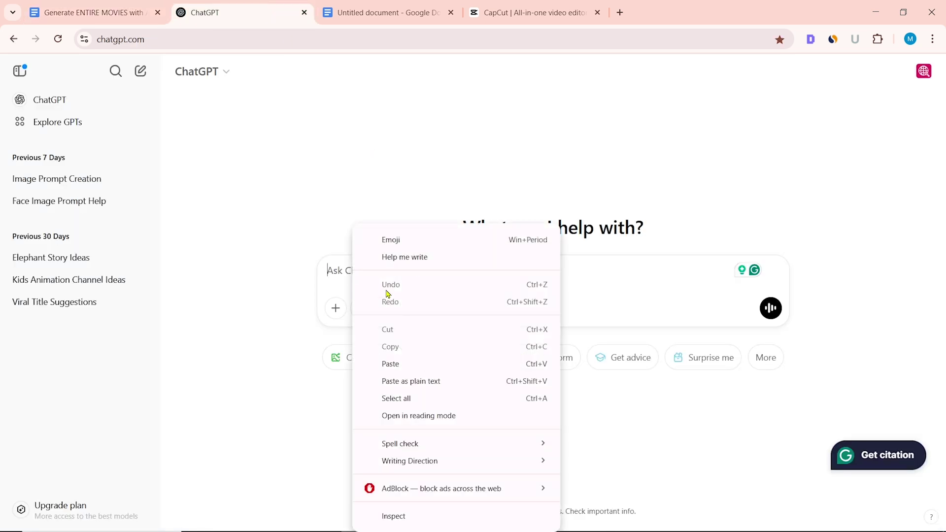
left_click(392, 364)
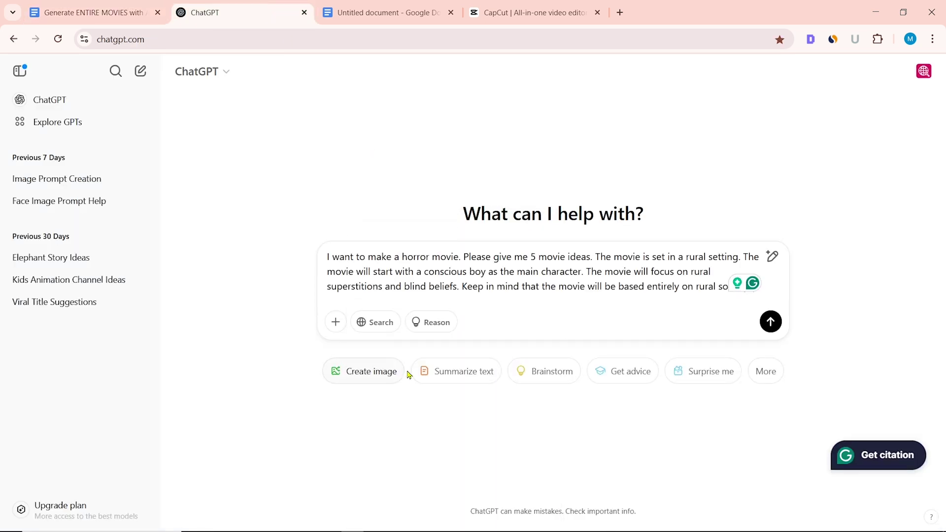
left_click(770, 322)
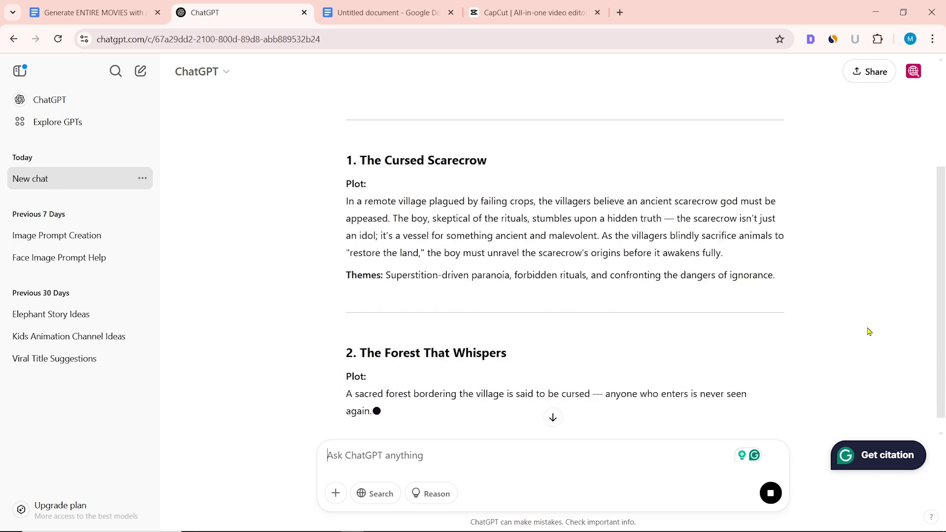
- Send ChatGPT the long-story prompt for idea 1, The Cursed Scarecrow
key("ctrl+Tab")
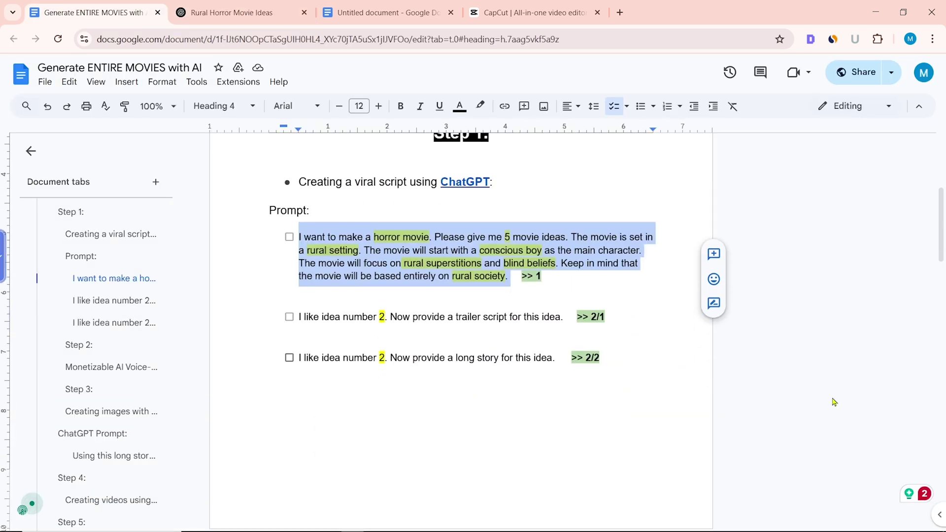
triple_click(341, 420)
right_click(340, 420)
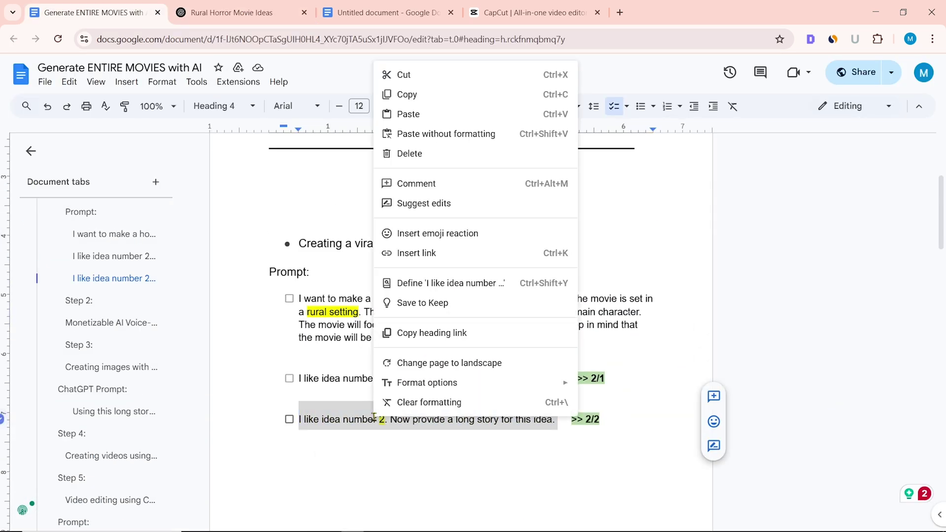
left_click(414, 93)
key("ctrl+Tab")
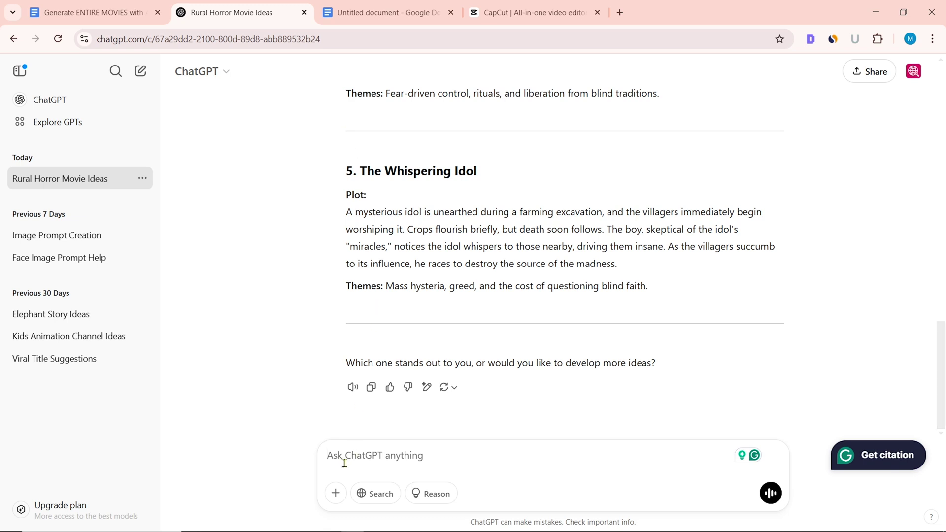
right_click(341, 457)
left_click(399, 300)
scroll(517, 296, "up", 10)
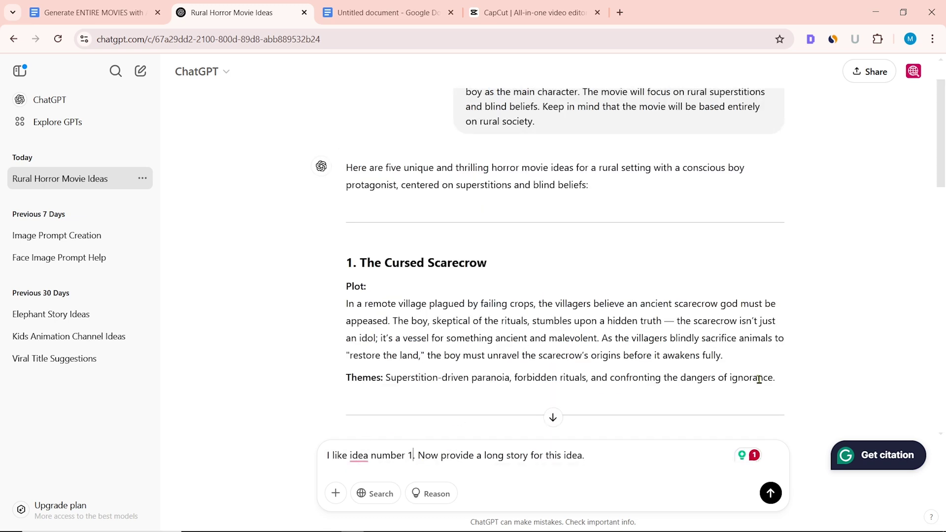
scroll(874, 358, "down", 3)
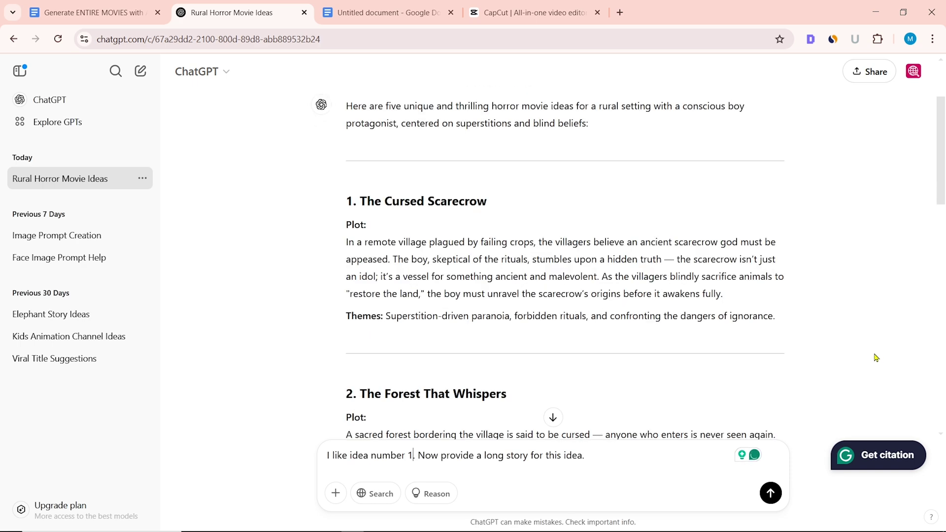
scroll(875, 358, "down", 3)
scroll(875, 358, "down", 3)
scroll(875, 358, "down", 3)
scroll(875, 358, "down", 3)
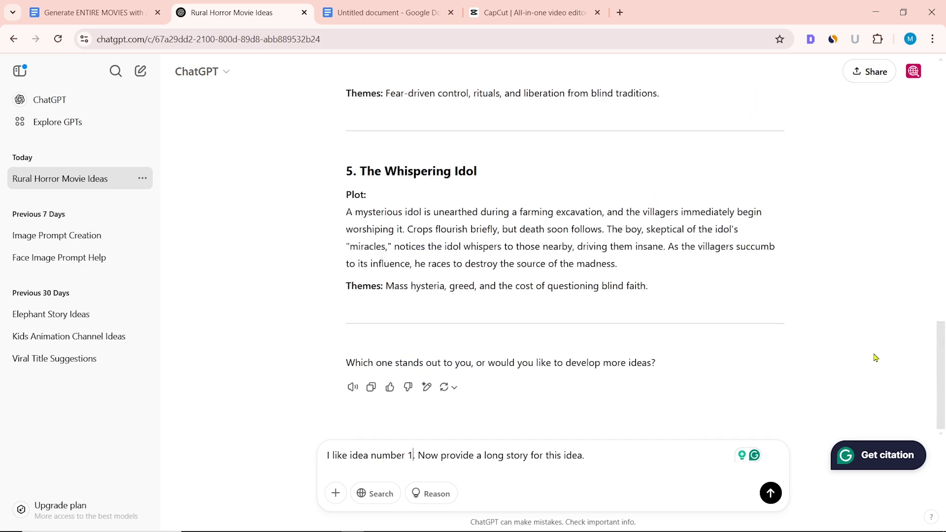
left_click(770, 493)
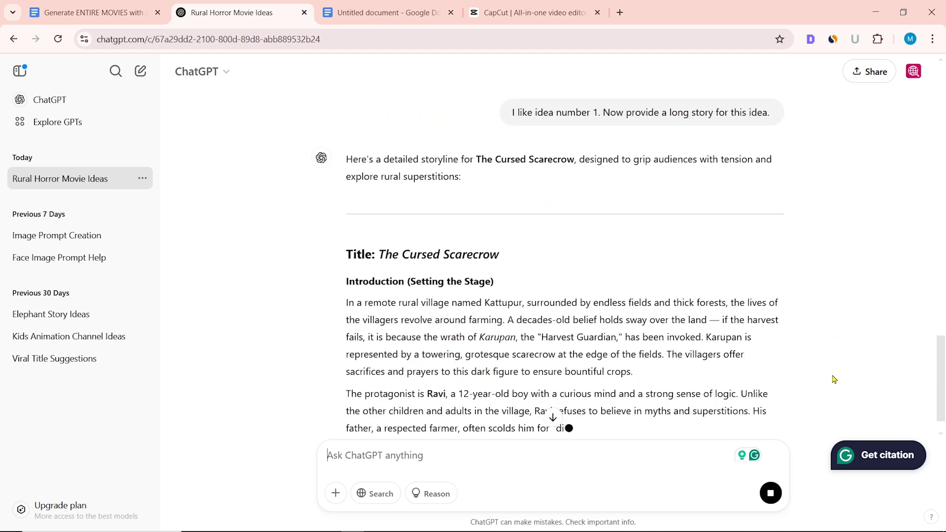
scroll(833, 379, "down", 2)
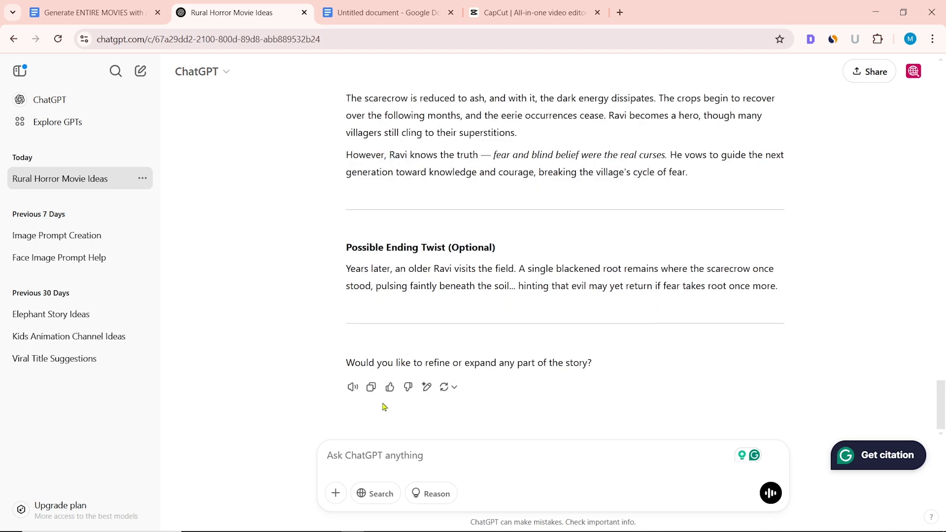
- Paste the scarecrow story into the Untitled document and tick the three prompt checkboxes
left_click(372, 388)
left_click(385, 12)
right_click(274, 205)
left_click(317, 256)
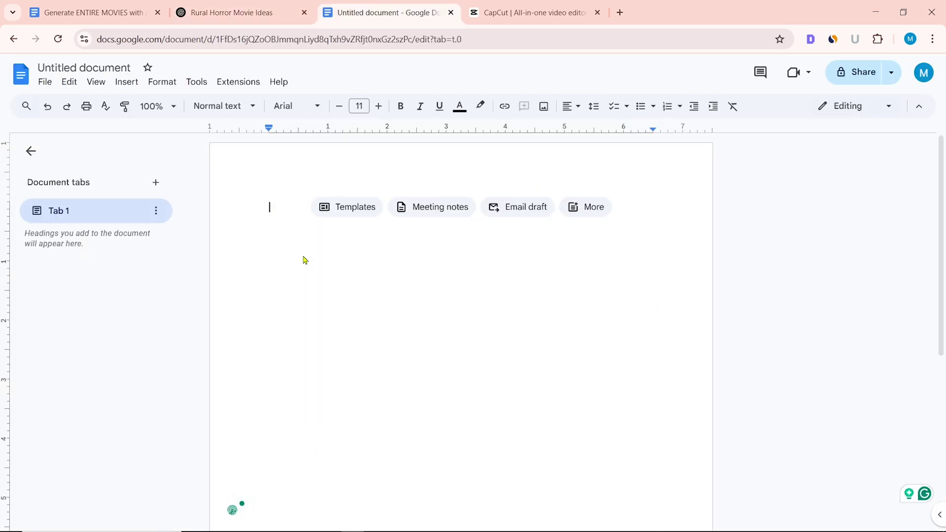
left_click(289, 298)
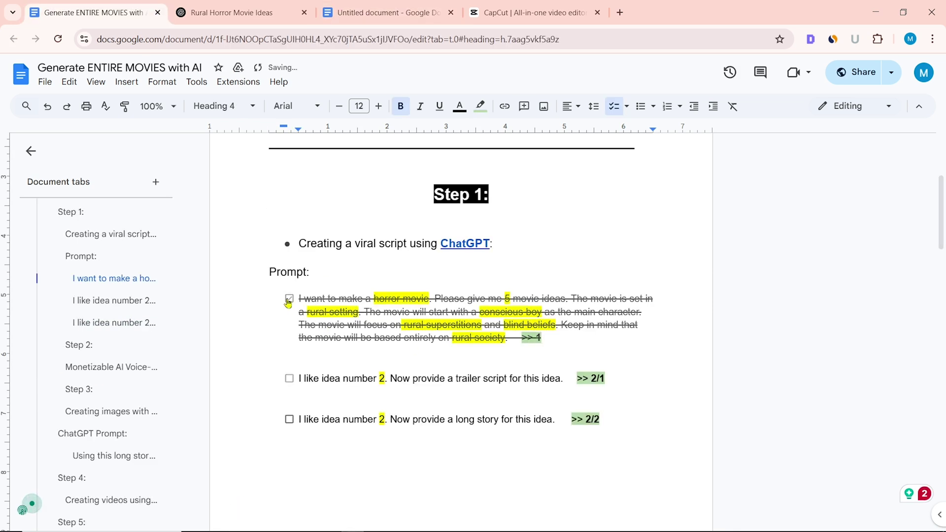
left_click(289, 378)
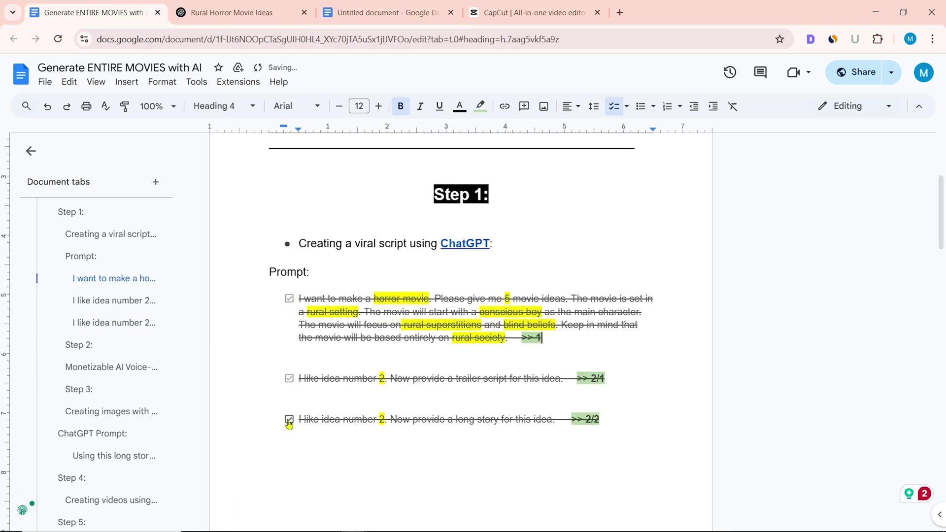
scroll(806, 328, "down", 3)
scroll(805, 328, "down", 3)
scroll(805, 328, "down", 2)
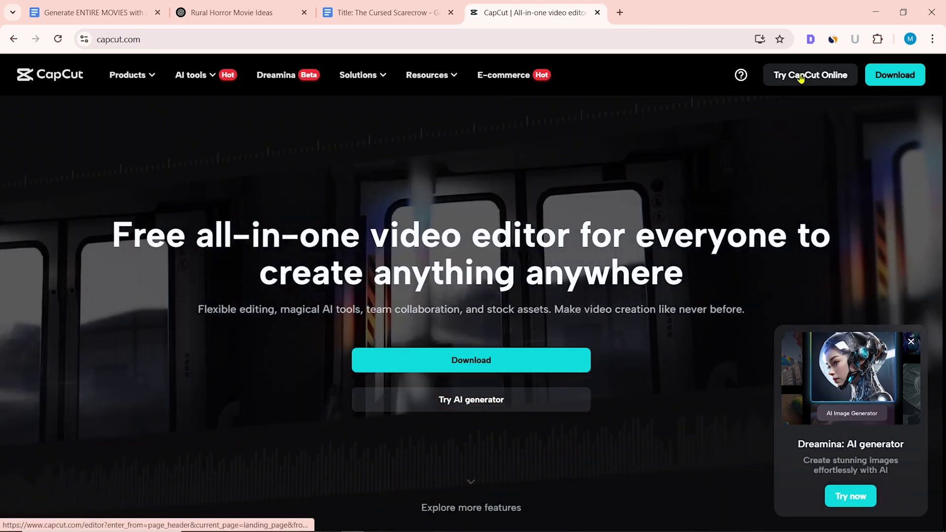
- Launch CapCut Online, sign in, and go from the projects home to Magic tools
left_click(810, 74)
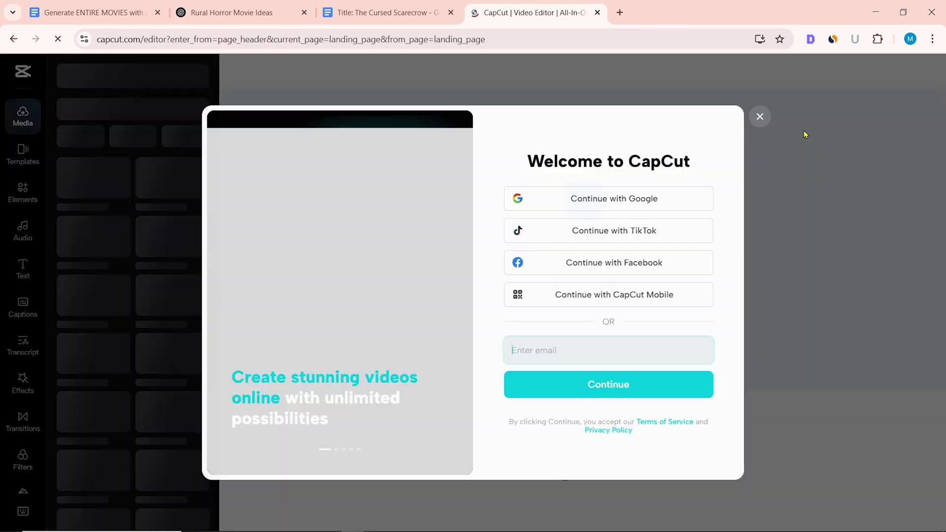
left_click(570, 196)
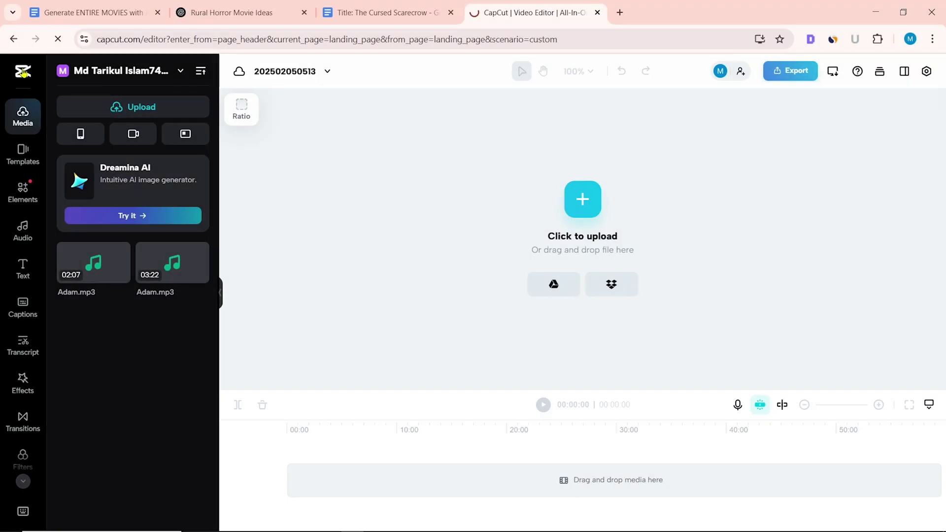
left_click(23, 72)
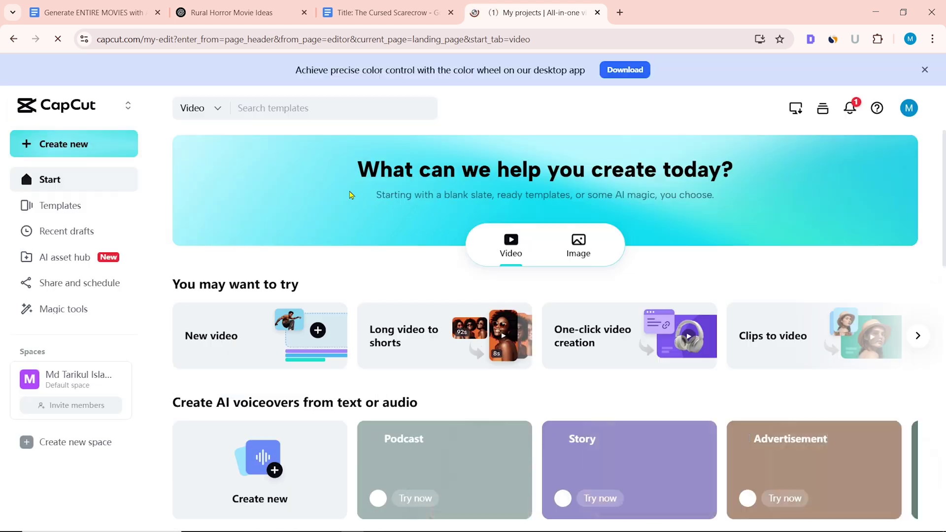
left_click(64, 309)
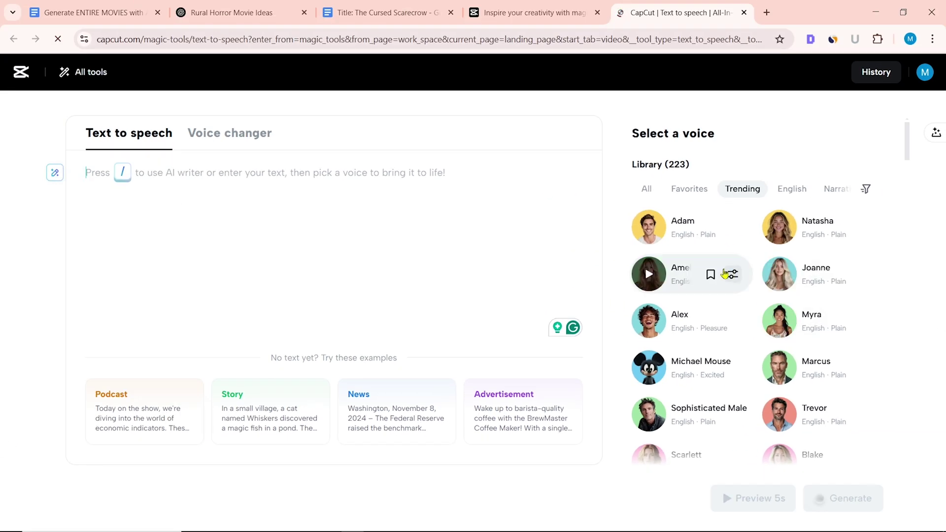
mouse_move(649, 227)
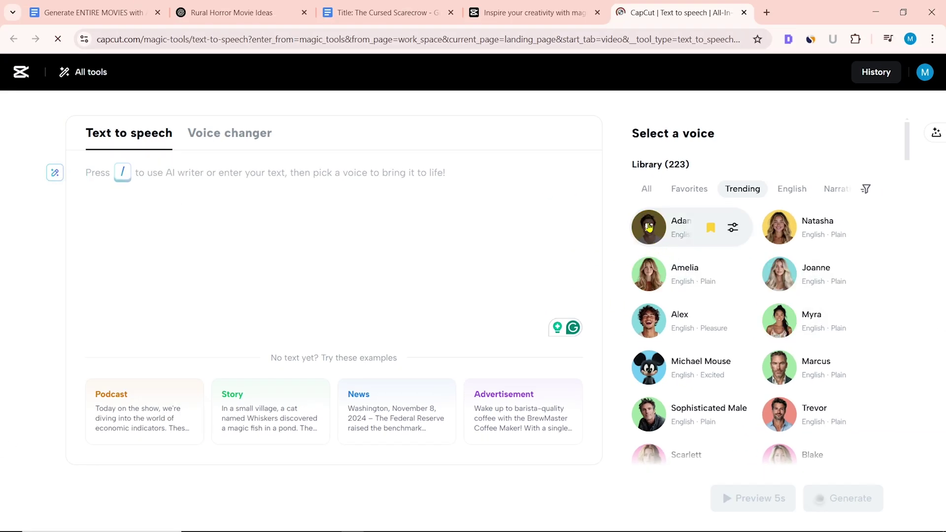
- Preview the Adam and Alex voices, pick Adam, and begin selecting the story text
left_click(648, 227)
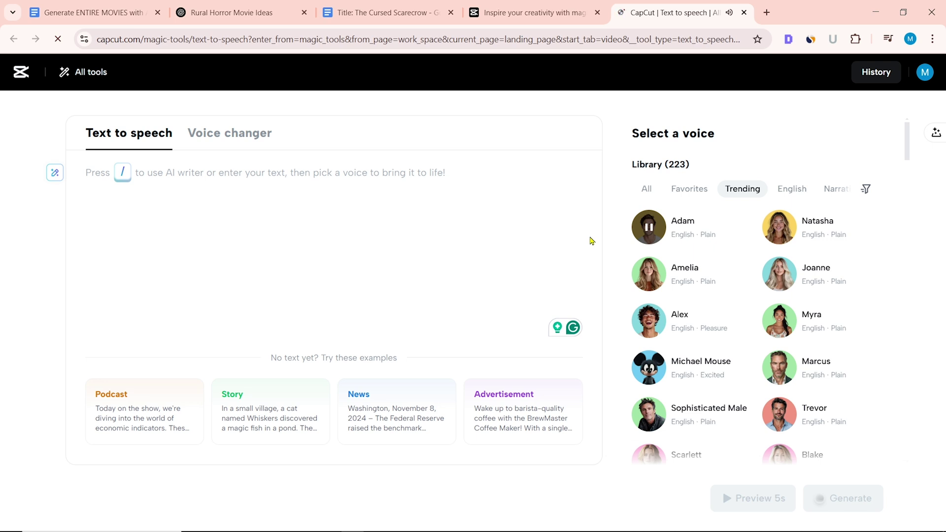
left_click(648, 320)
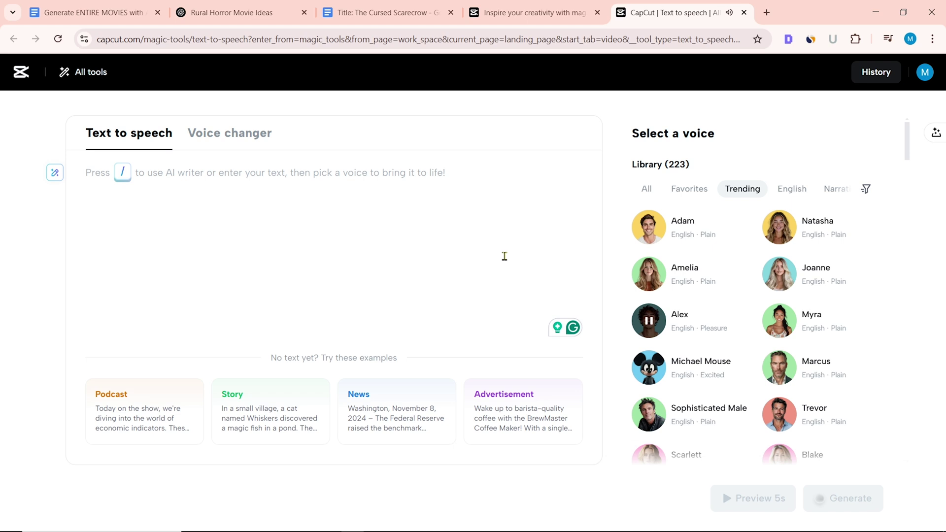
left_click(686, 226)
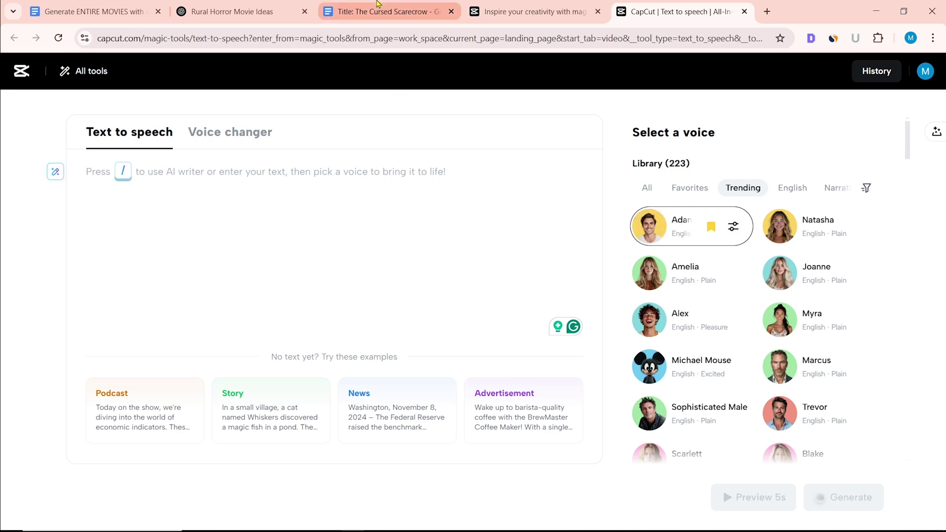
left_click(385, 11)
mouse_move(517, 325)
left_mouse_down()
mouse_move(240, 222)
mouse_move(241, 133)
left_mouse_up()
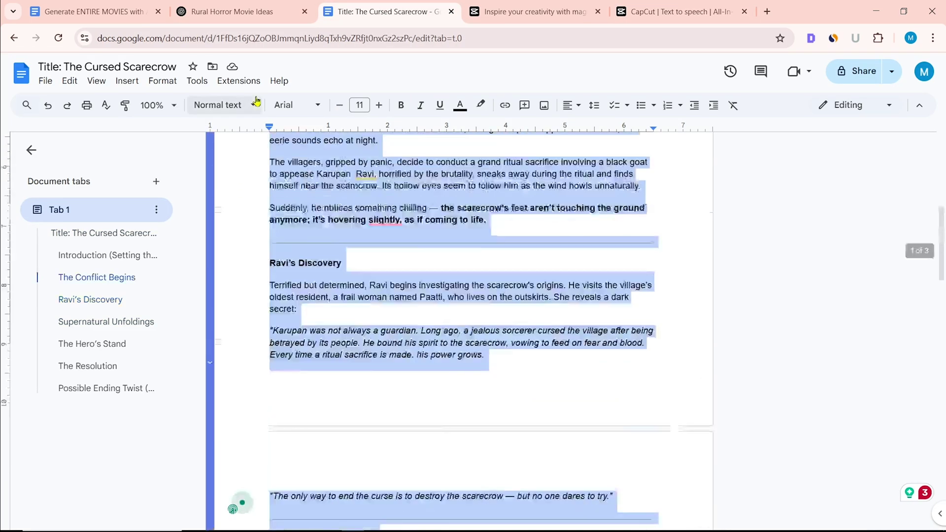
scroll(444, 296, "up", 10)
- Paste the Cursed Scarecrow story into text-to-speech and generate the Adam narration
right_click(465, 177)
left_click(491, 208)
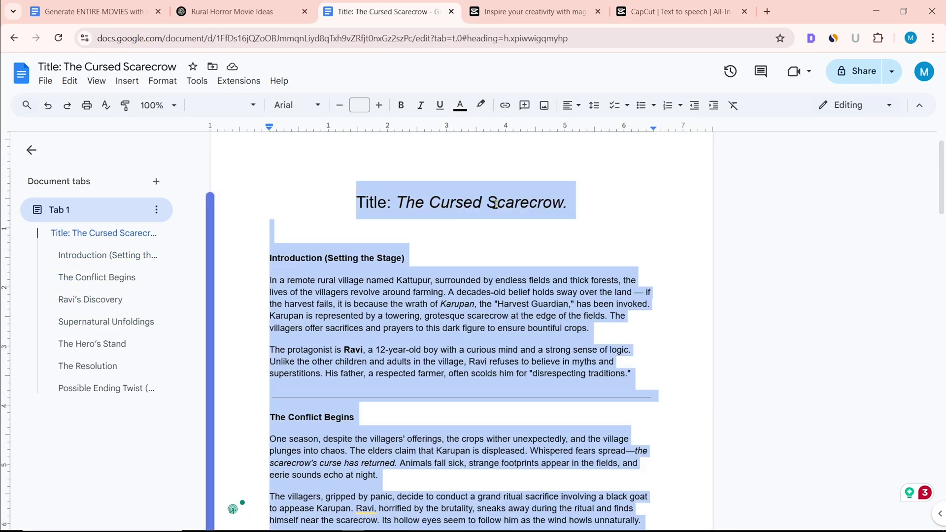
left_click(672, 11)
right_click(104, 177)
key("Escape")
key("ctrl+v")
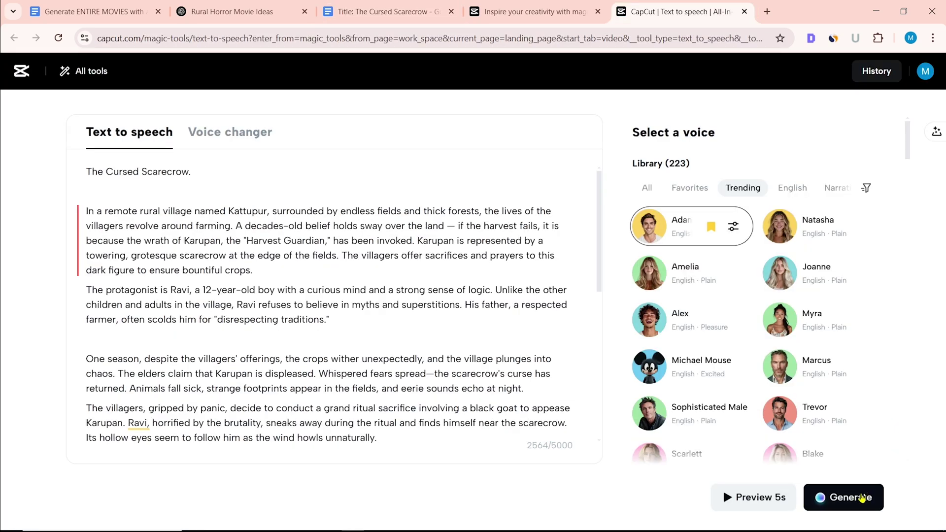
left_click(843, 497)
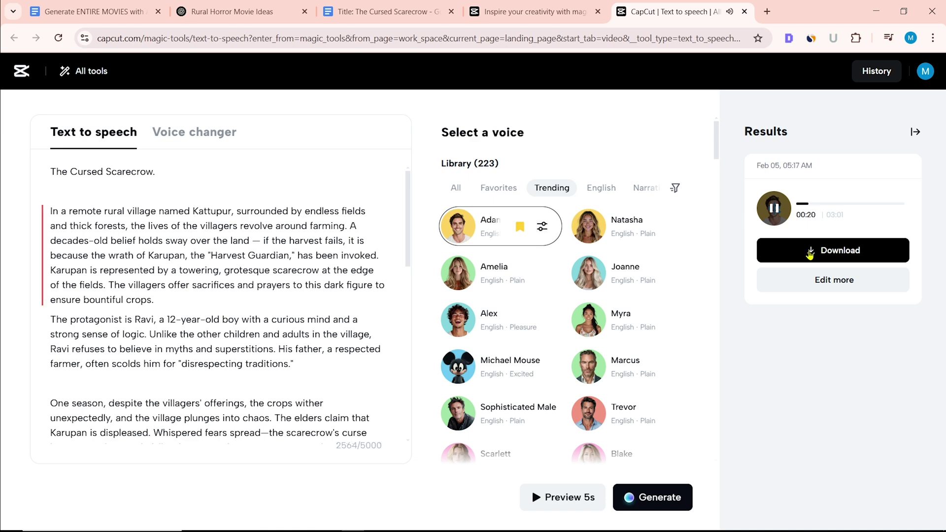
- Download the 3:01 voiceover as an audio-only file
left_click(810, 251)
left_click(801, 281)
left_click(384, 11)
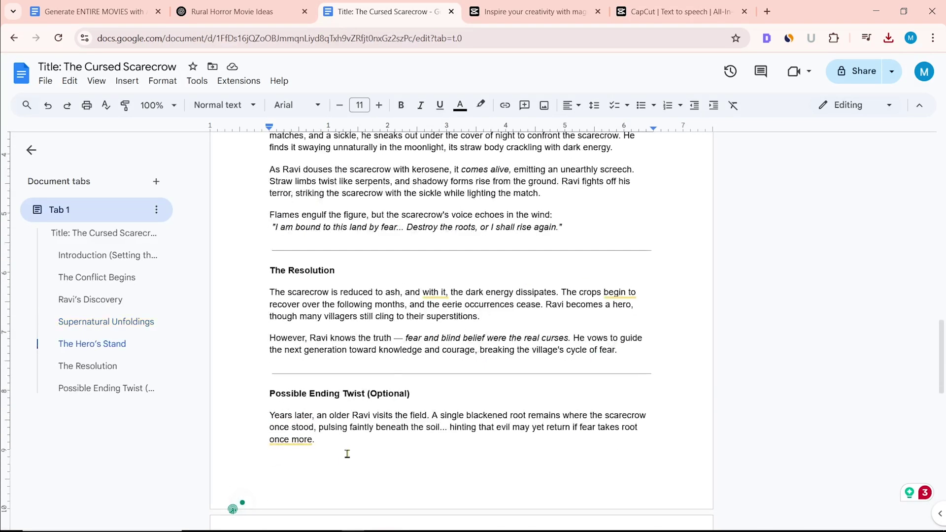
- Select the whole Cursed Scarecrow story text in the document
left_click_drag(325, 438, 269, 141)
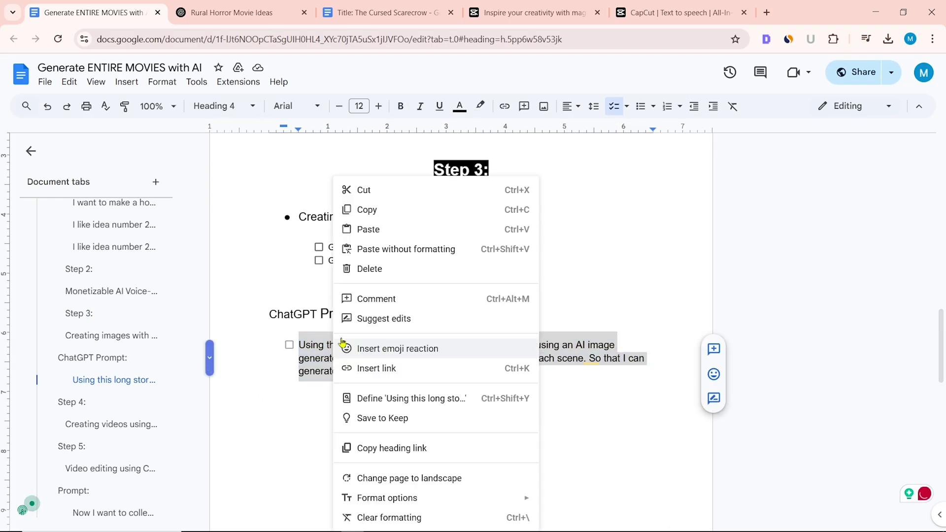
- Paste the guide's per-scene image-prompt request into ChatGPT and send it
left_click(367, 209)
left_click(232, 13)
right_click(334, 456)
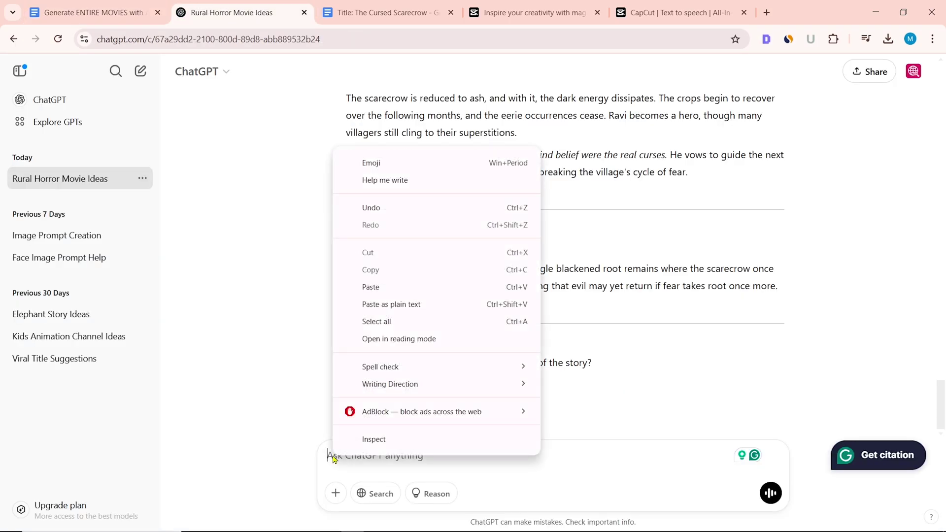
left_click(370, 286)
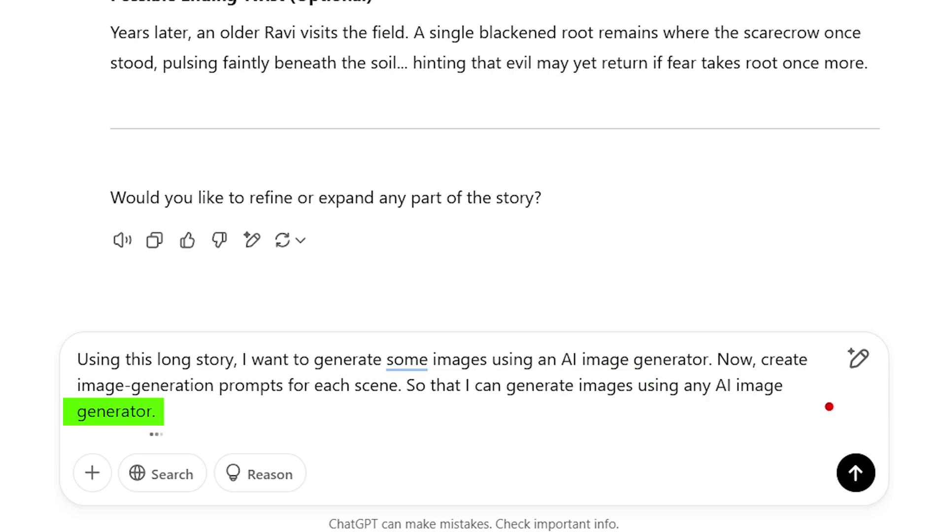
left_click(769, 492)
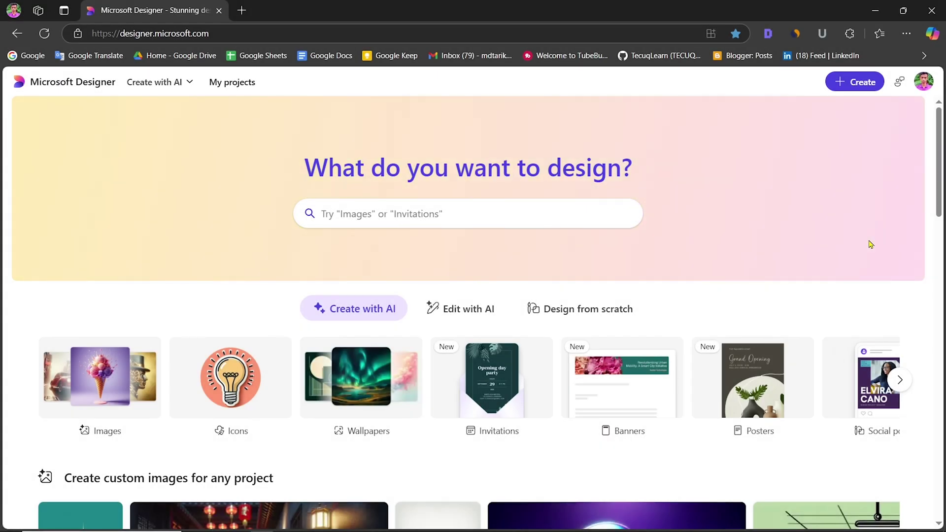
- Open Microsoft Designer's AI image creator and review its size options
left_click(481, 214)
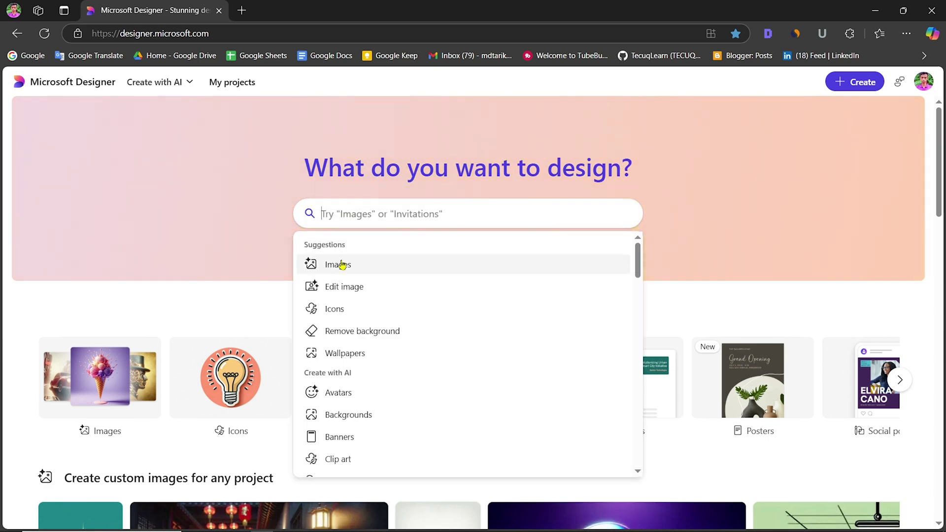
left_click(342, 264)
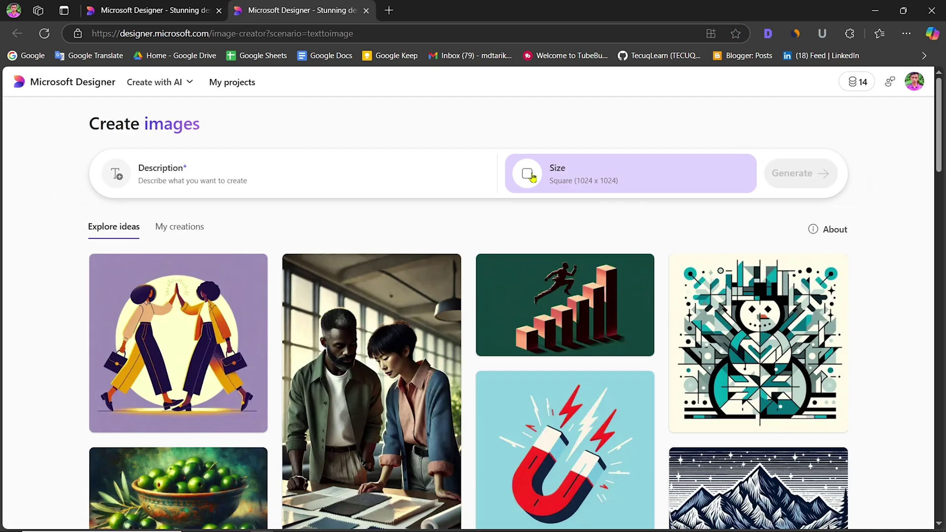
left_click(531, 176)
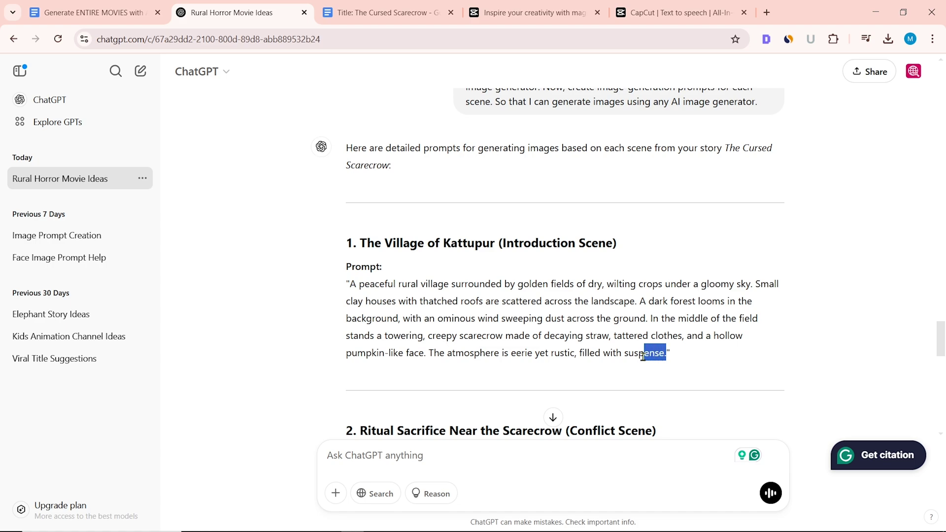
- Generate village scarecrow images from the ChatGPT prompt, preview them, and download the first
left_click_drag(668, 353, 347, 284)
right_click(453, 296)
left_click(493, 309)
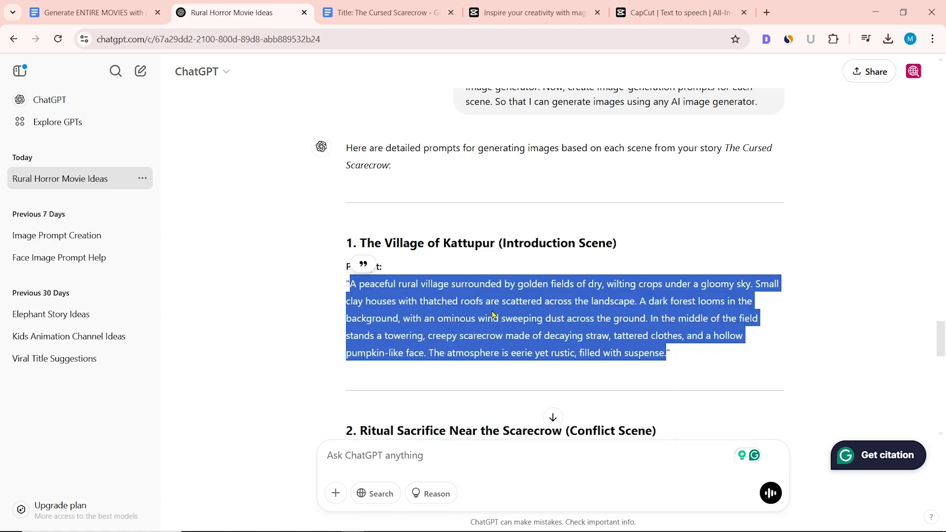
right_click(118, 216)
left_click(158, 311)
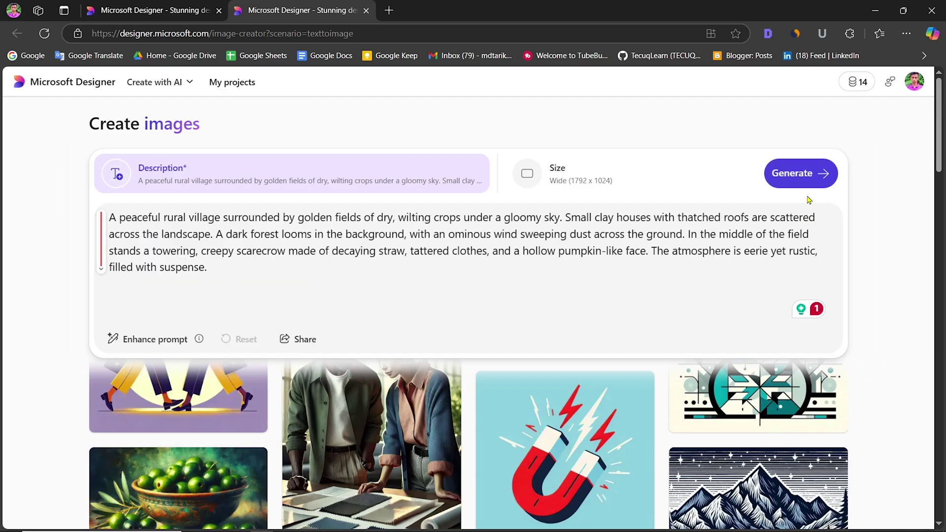
left_click(800, 173)
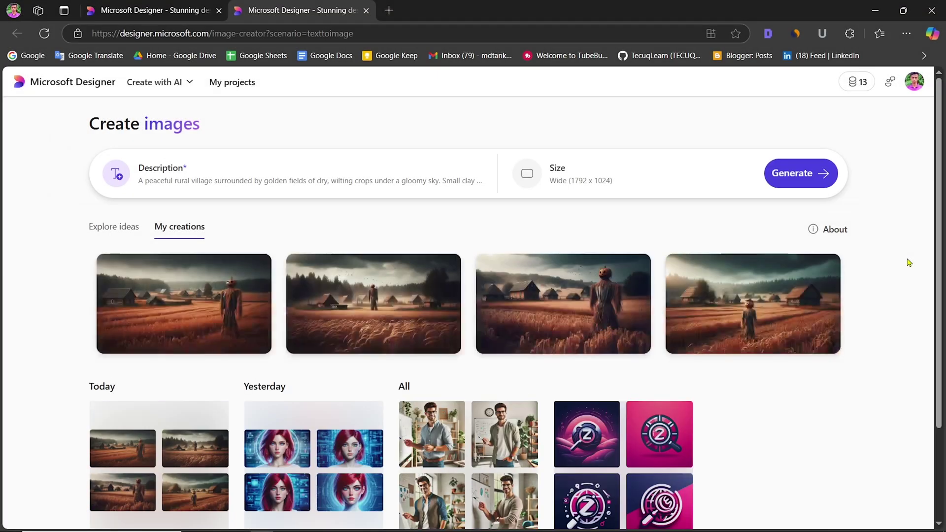
left_click(169, 306)
left_click(493, 298)
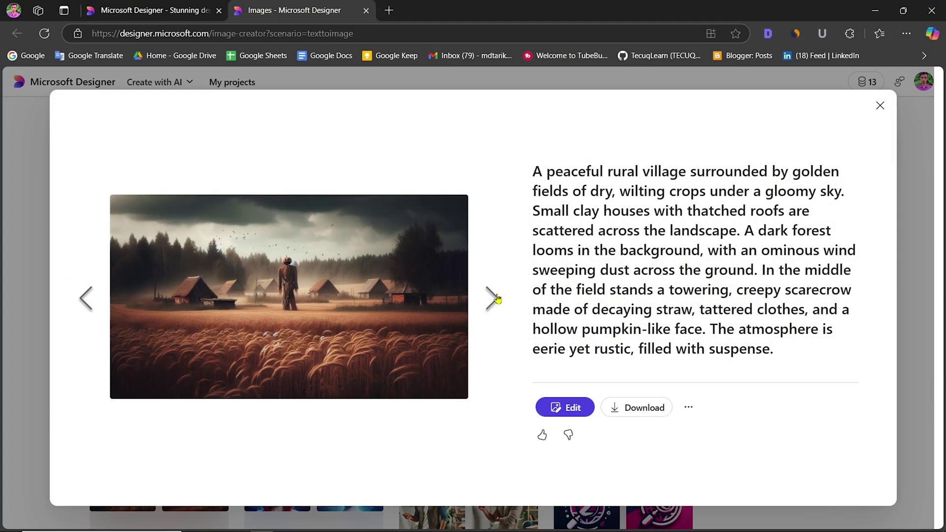
key("Escape")
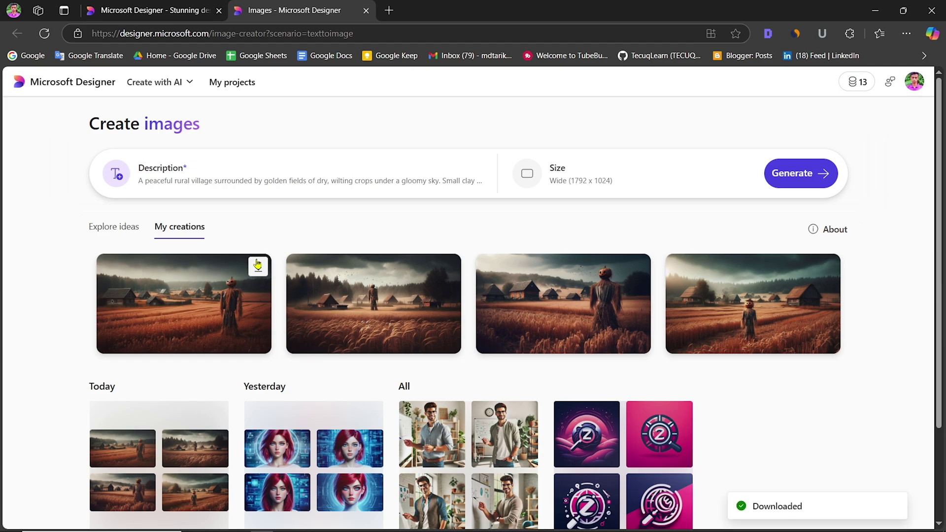
left_click(257, 264)
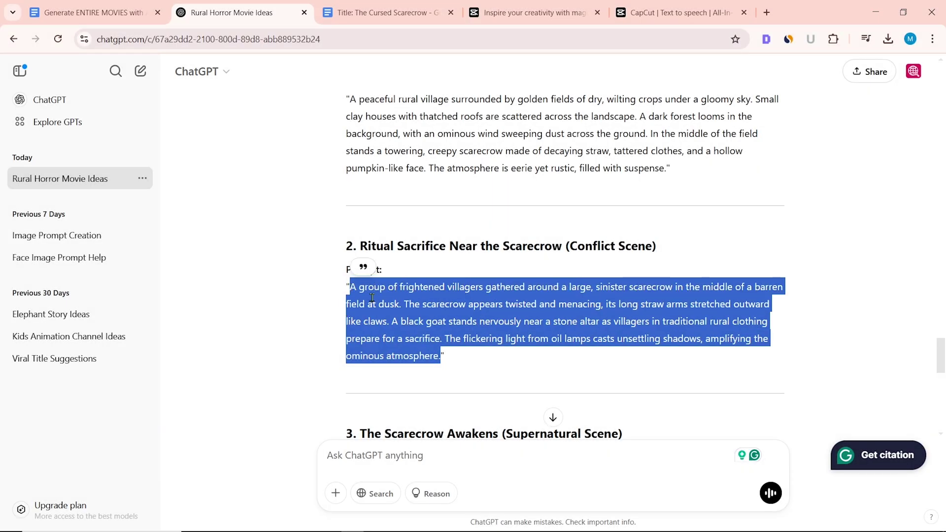
- Generate images from the ritual sacrifice prompt and download the first one
right_click(405, 310)
left_click(441, 325)
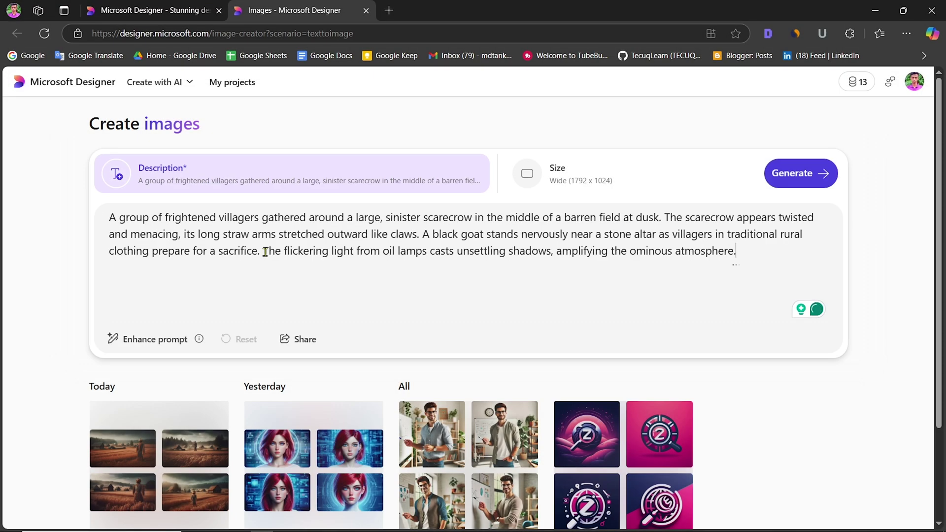
left_click(800, 172)
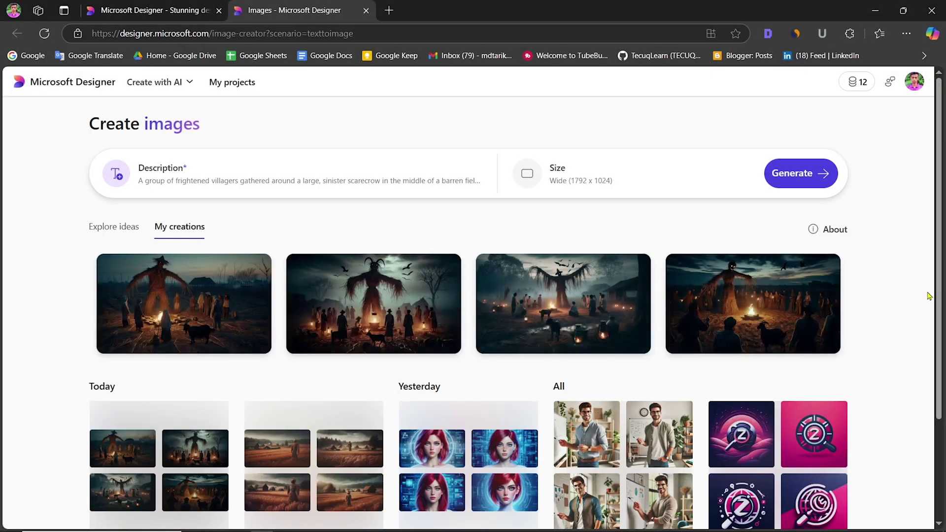
left_click(258, 267)
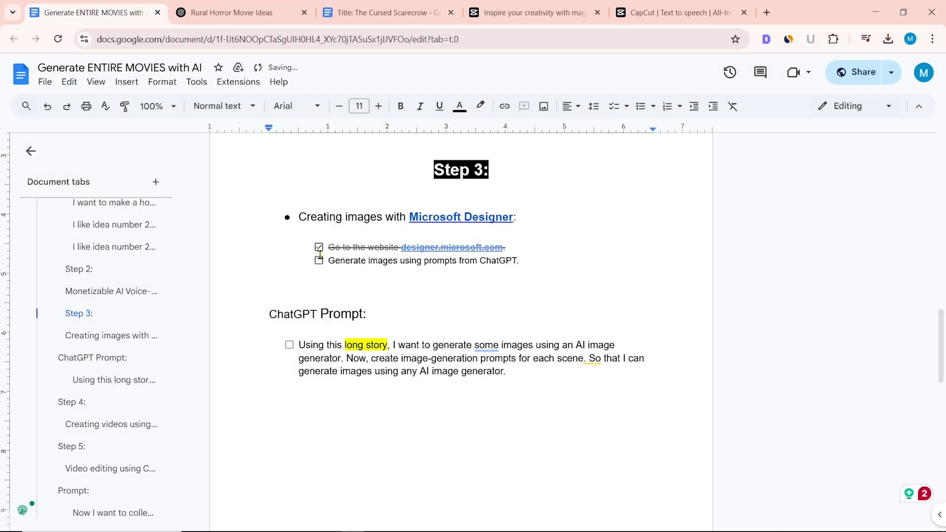
- Check off 'Generate images using prompts from ChatGPT' in the guide
left_click(319, 261)
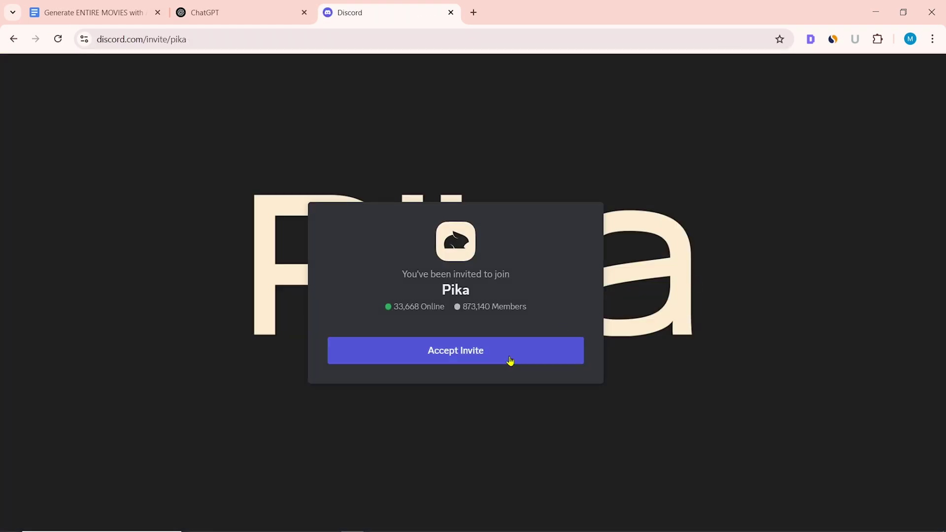
- Accept the Pika invite and open the generate-7 channel after briefly visiting generate-1
left_click(510, 361)
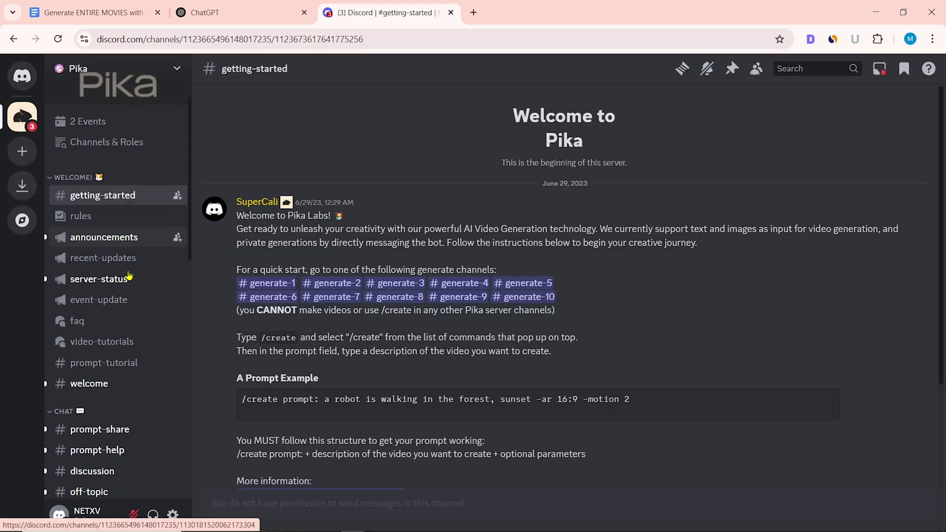
scroll(125, 295, "down", 6)
scroll(125, 333, "down", 4)
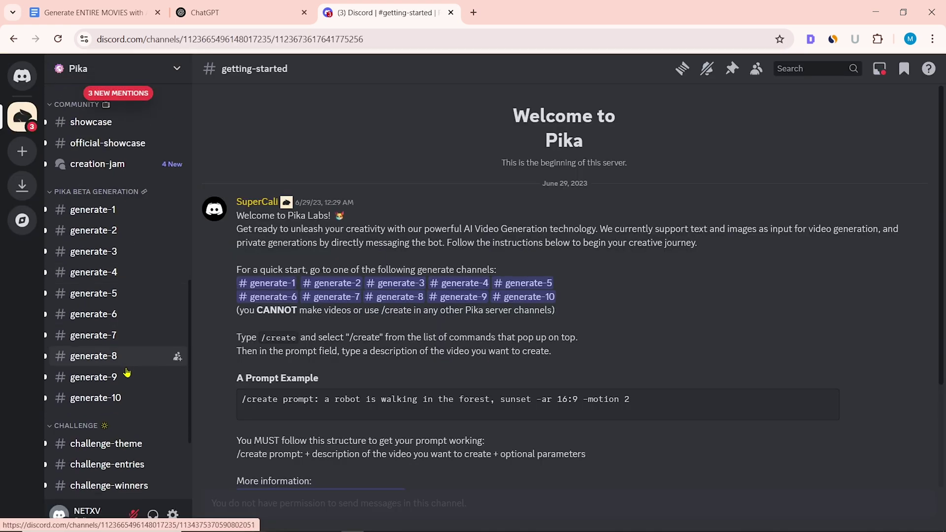
scroll(118, 333, "up", 2)
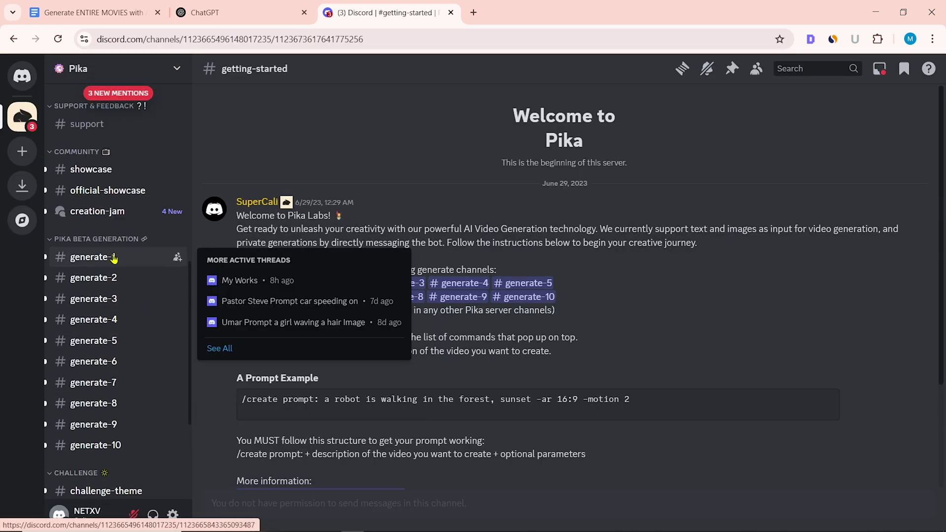
left_click(93, 256)
scroll(815, 327, "down", 5)
scroll(814, 327, "down", 5)
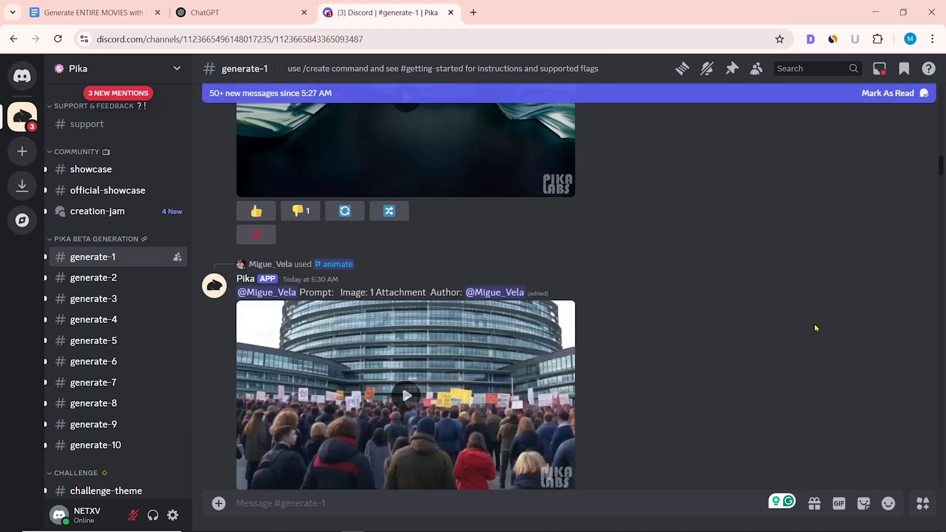
scroll(815, 328, "up", 4)
left_click(93, 382)
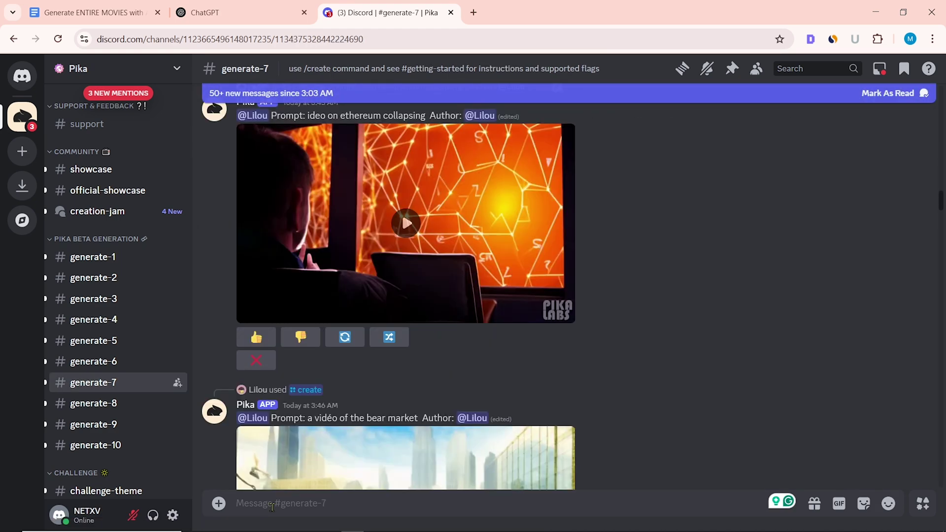
left_click(272, 503)
type("/")
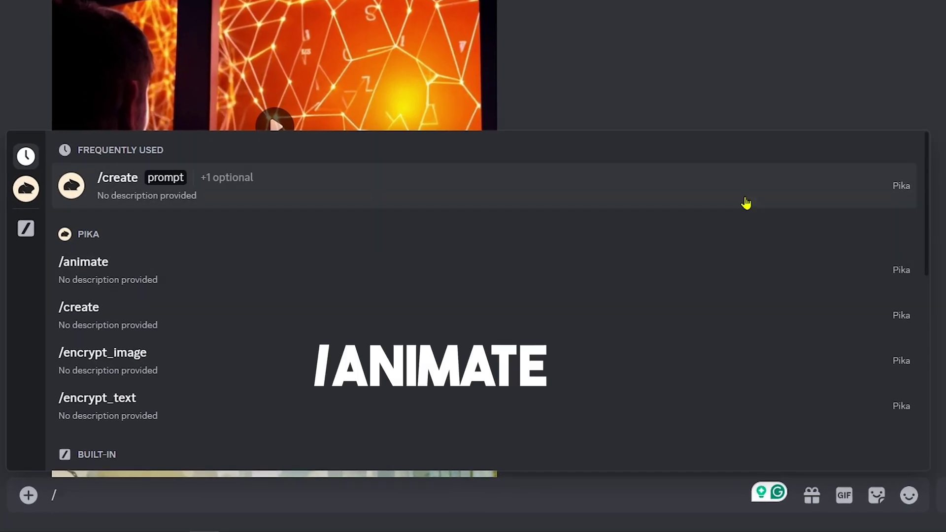
- Have Pika animate the scarecrow village image, then download the generated clip
left_click(686, 270)
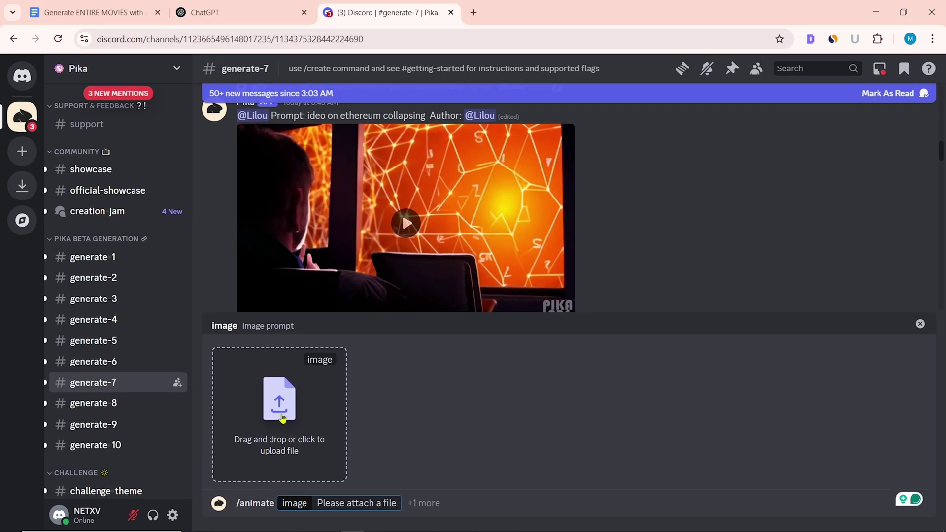
left_click(279, 405)
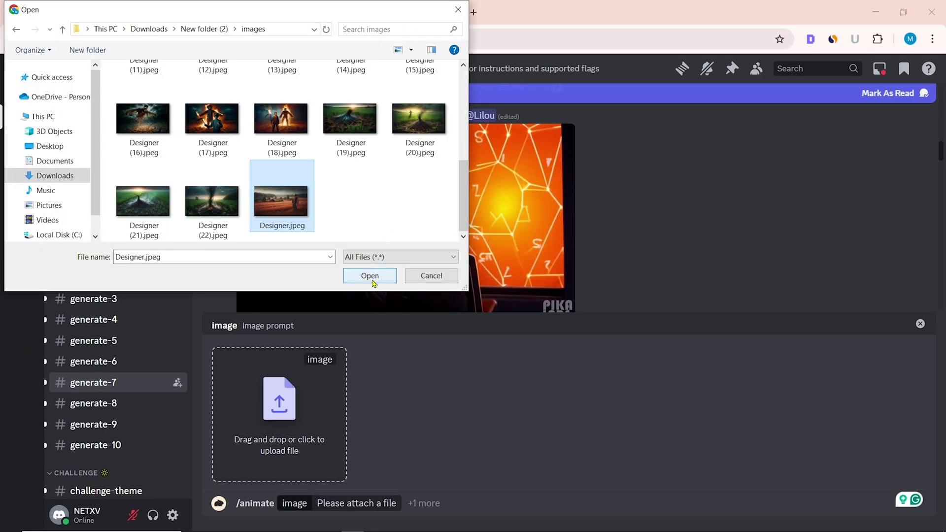
left_click(369, 276)
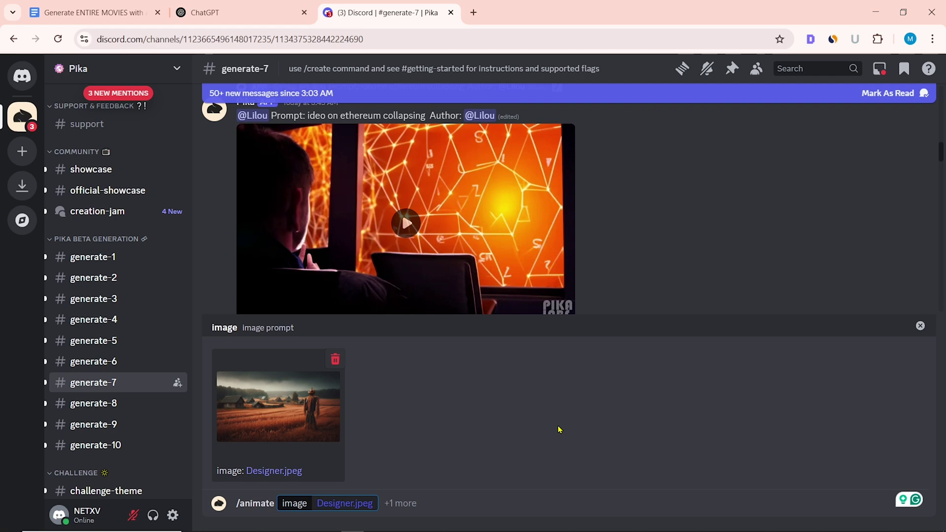
key("Return")
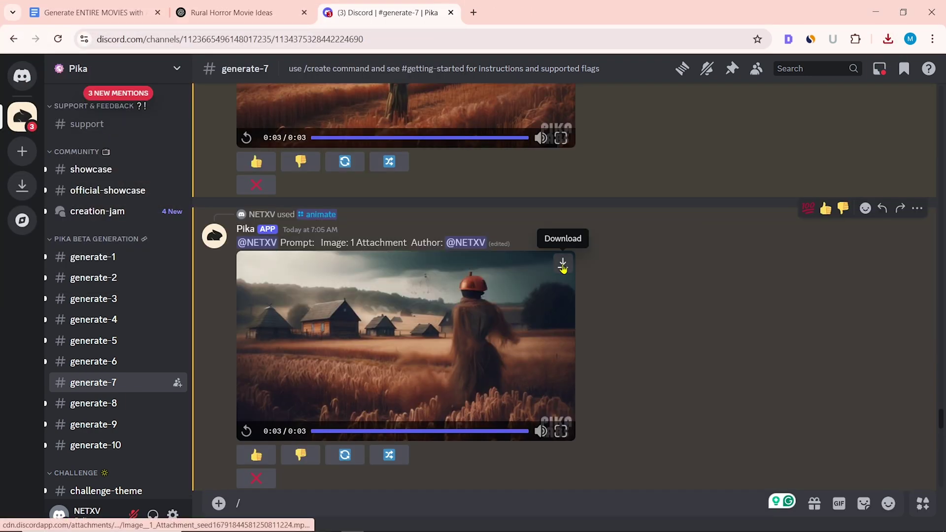
left_click(562, 248)
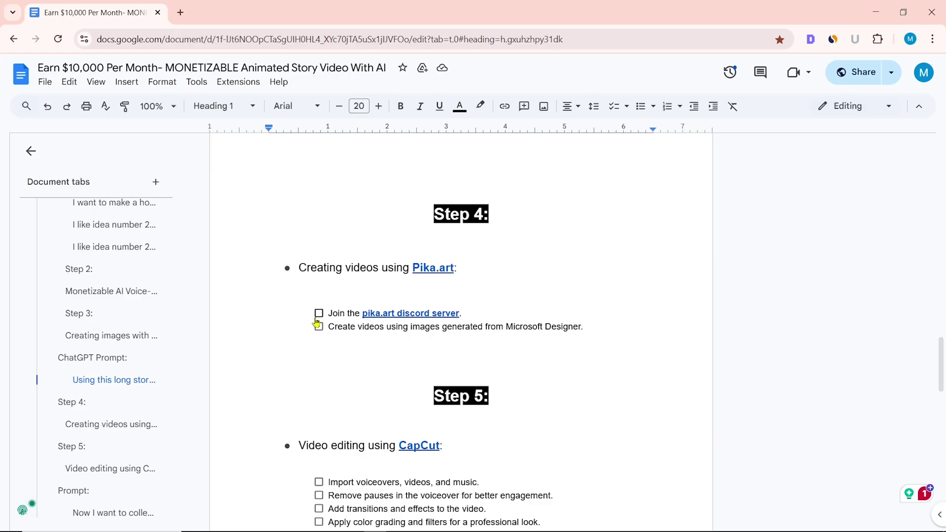
scroll(475, 347, "down", 3)
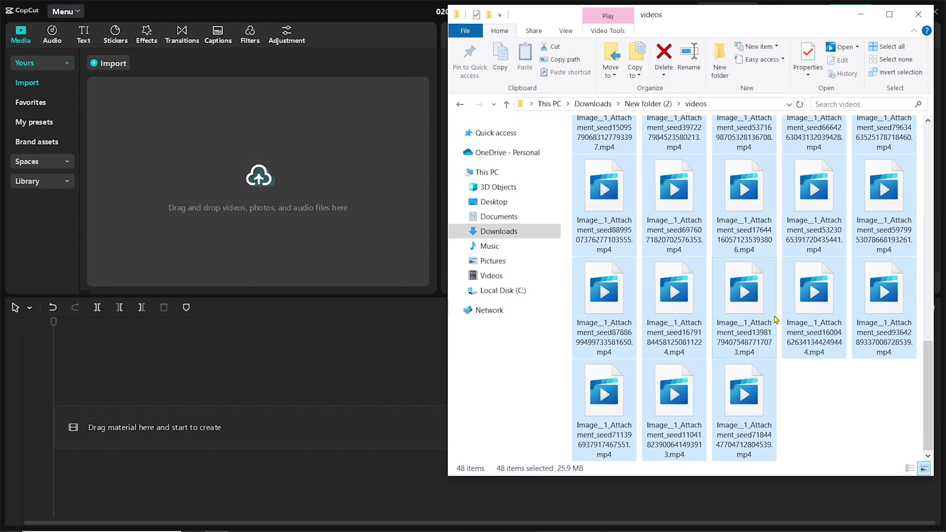
- Import the 48 generated clips, apply Black Fade to every transition, and preview a transition
mouse_move(798, 311)
left_mouse_down()
mouse_move(259, 177)
mouse_move(122, 422)
left_mouse_up()
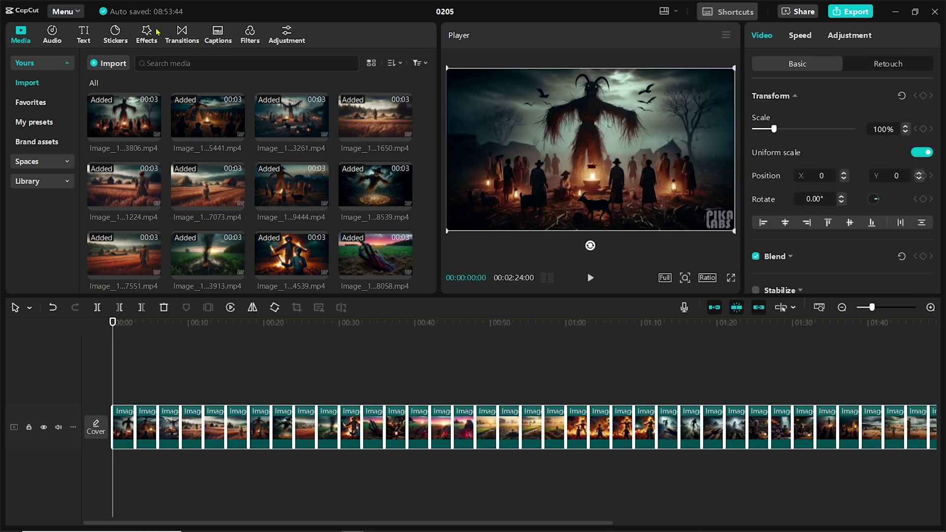
left_click(181, 34)
left_click_drag(233, 119, 164, 358)
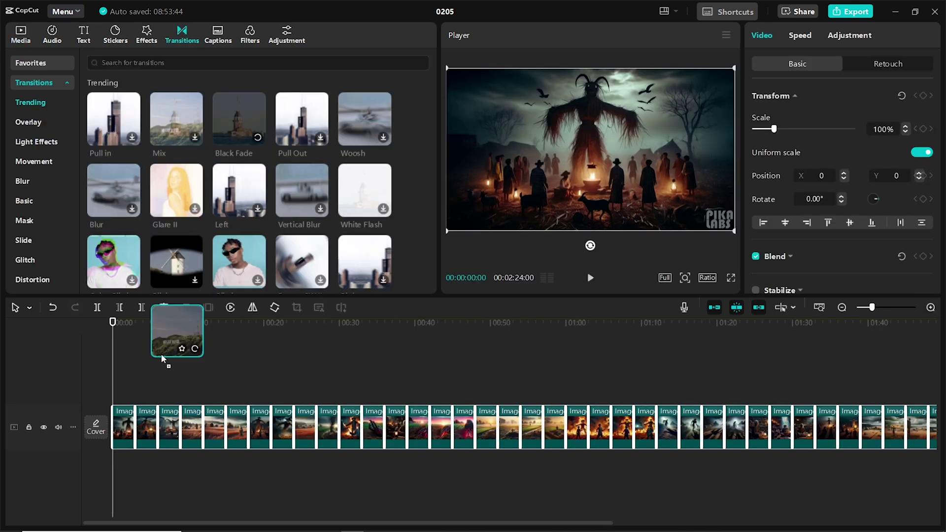
left_click_drag(137, 436, 135, 444)
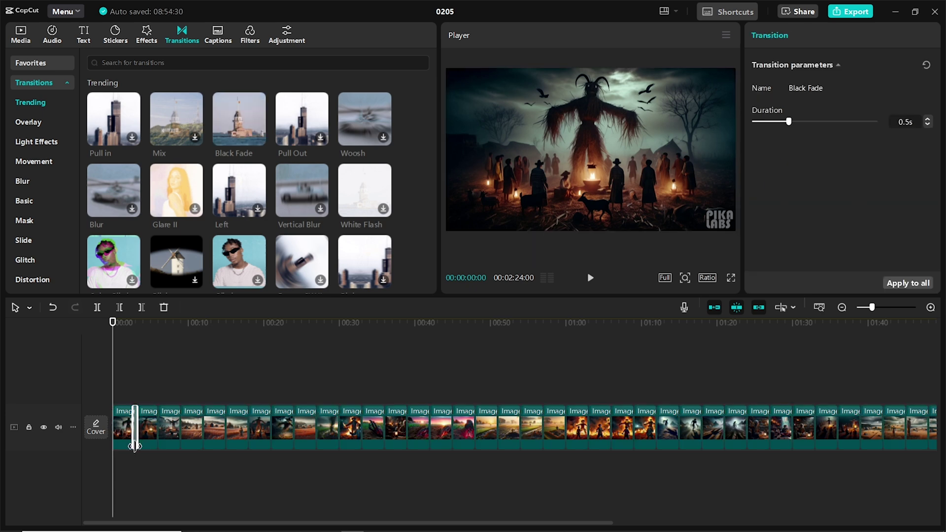
left_click(907, 283)
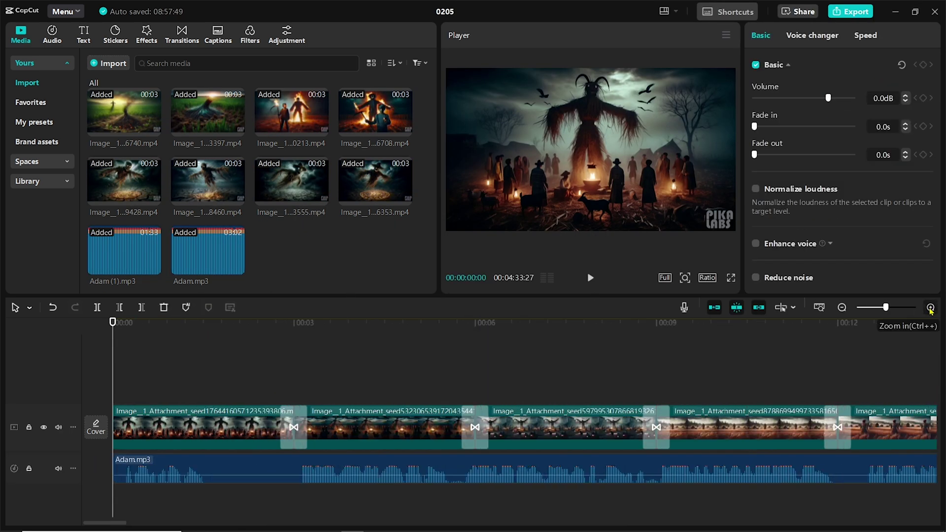
left_click(216, 340)
left_click_drag(215, 340, 294, 341)
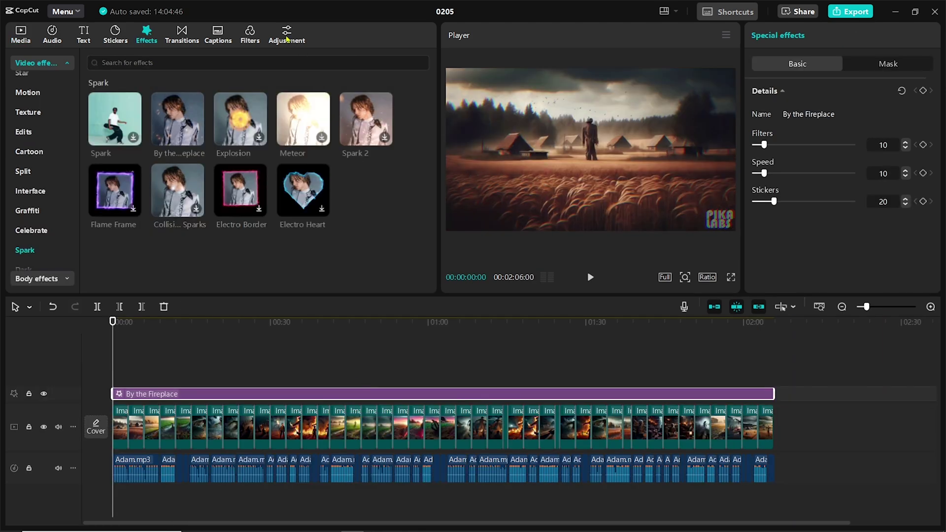
- Place a Custom adjustment layer above the effect track and open its settings
left_click(286, 35)
mouse_move(114, 84)
left_mouse_down()
mouse_move(115, 382)
mouse_move(773, 378)
left_mouse_up()
left_click(120, 377)
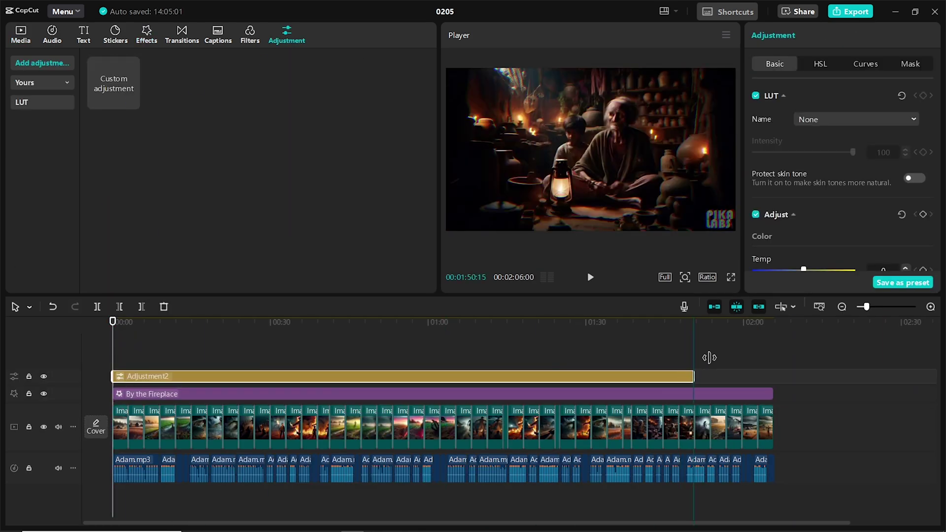
left_click_drag(803, 188, 813, 188)
scroll(805, 178, "down", 1)
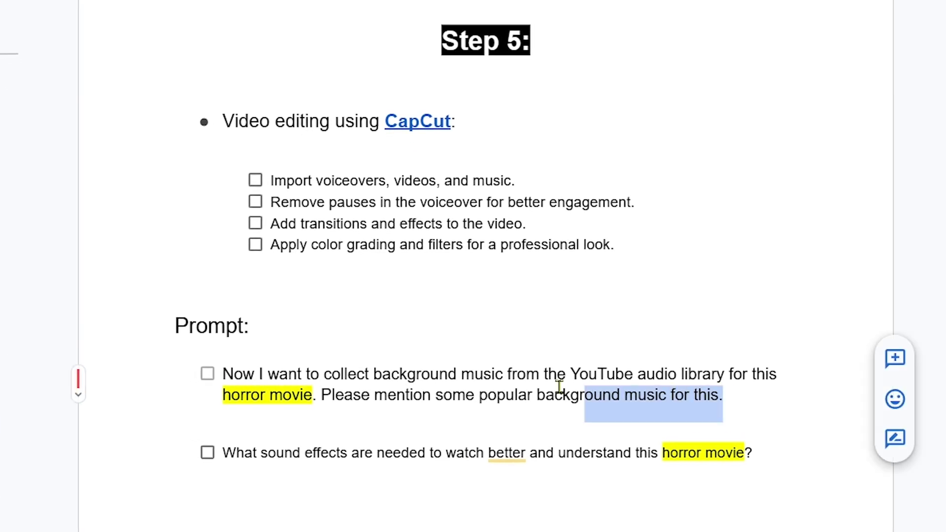
- Send ChatGPT the background music prompt copied from the Docs guide
left_click_drag(723, 398, 223, 374)
right_click(370, 385)
left_click(434, 69)
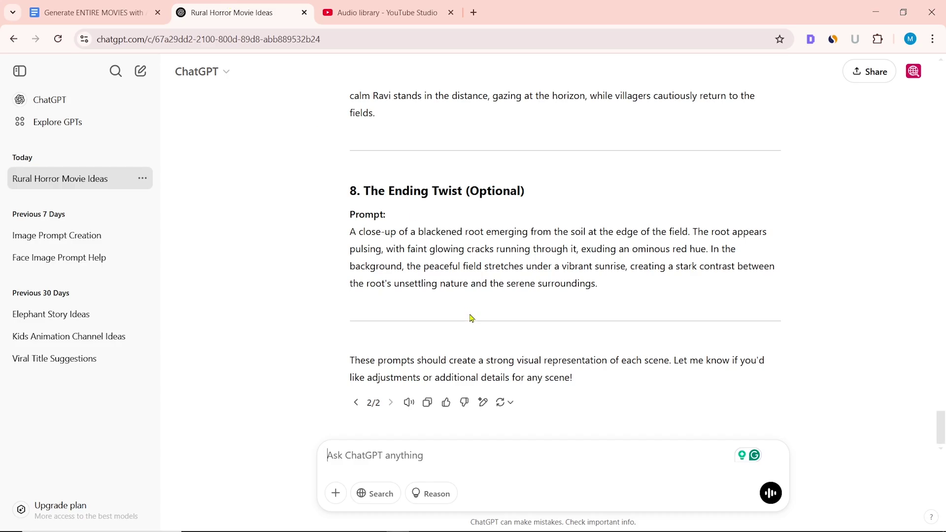
right_click(346, 455)
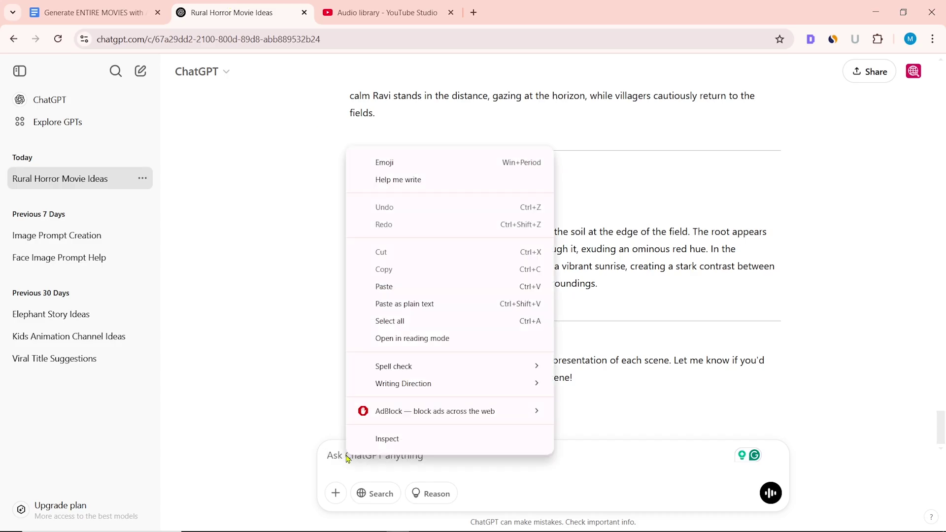
left_click(385, 286)
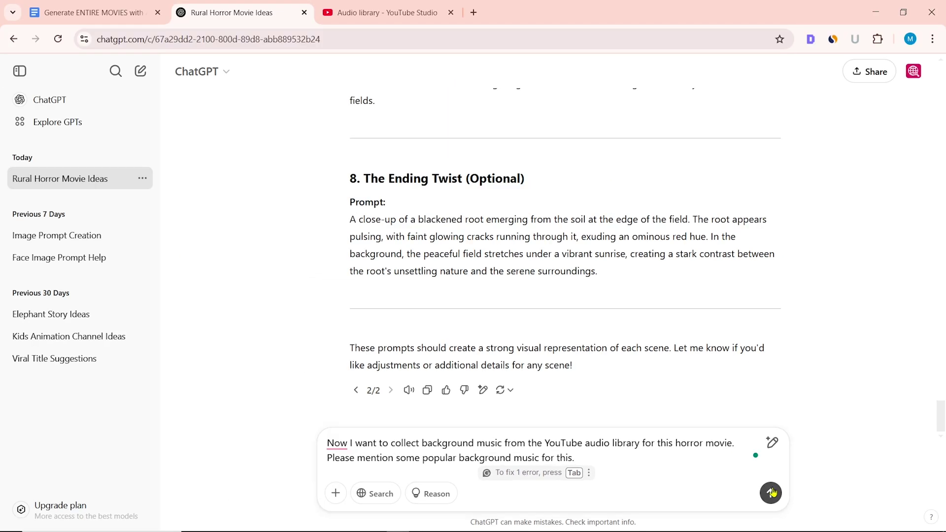
left_click(771, 492)
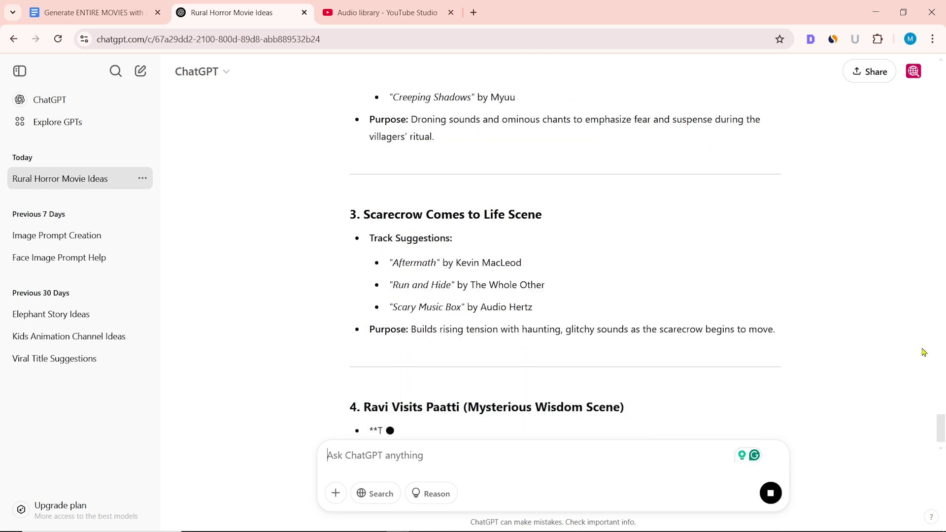
scroll(460, 299, "up", 10)
- Copy the suggested track name 'Darkness is Coming' from ChatGPT's reply
double_click(460, 299)
right_click(434, 299)
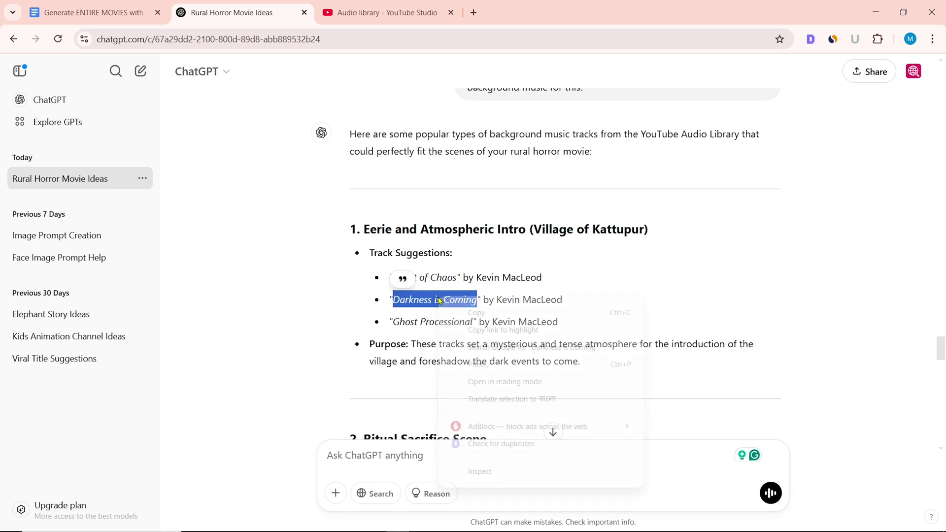
left_click(473, 310)
left_click(387, 13)
- Search YouTube's Audio Library for 'Darkness is Coming' and preview In The Shadows
right_click(223, 219)
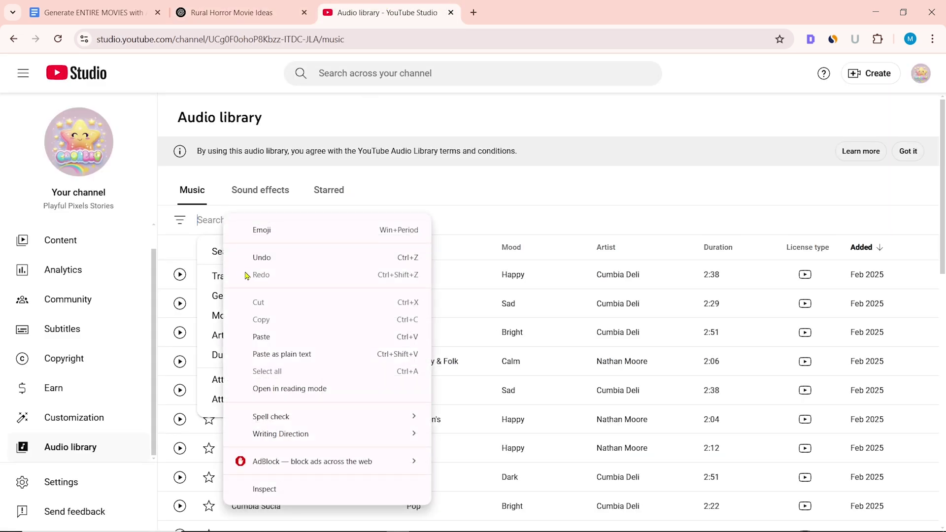
left_click(253, 335)
key("Return")
left_click(179, 274)
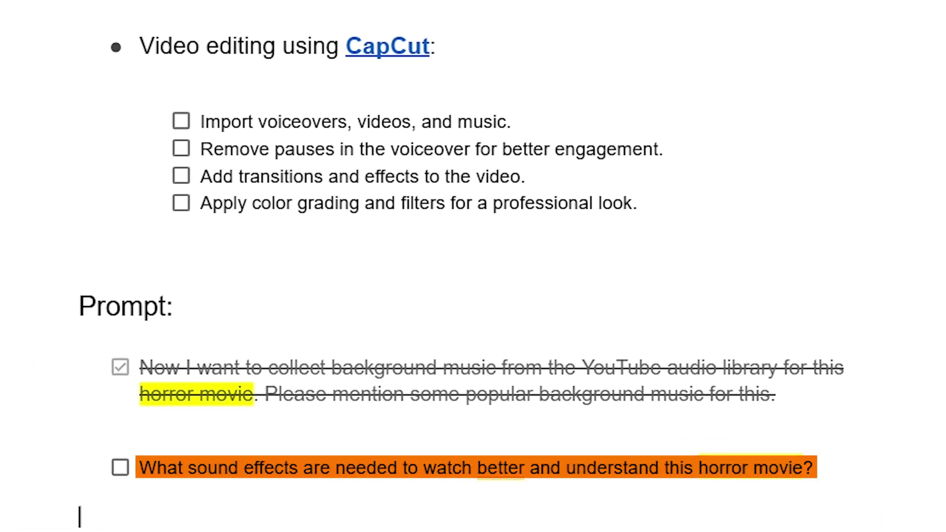
- Send ChatGPT the sound effects question copied from the Docs guide
left_click_drag(813, 467, 140, 467)
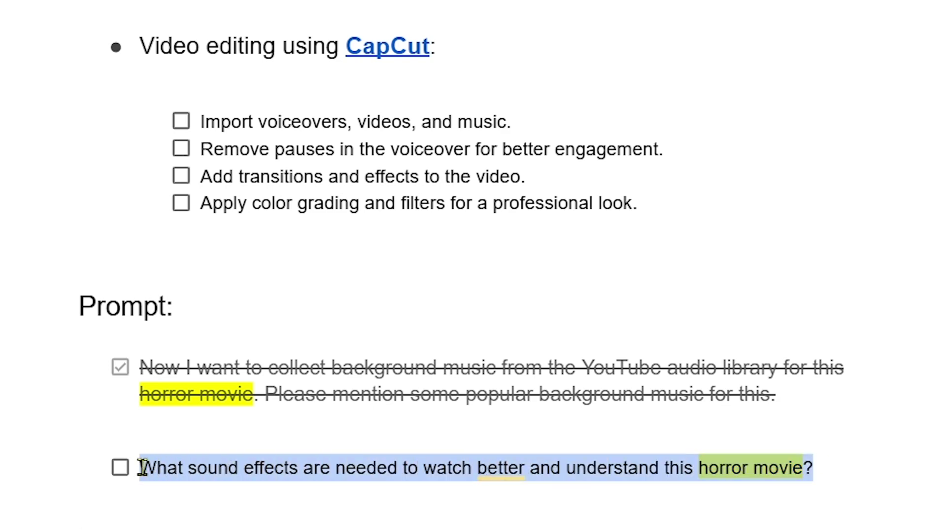
right_click(281, 467)
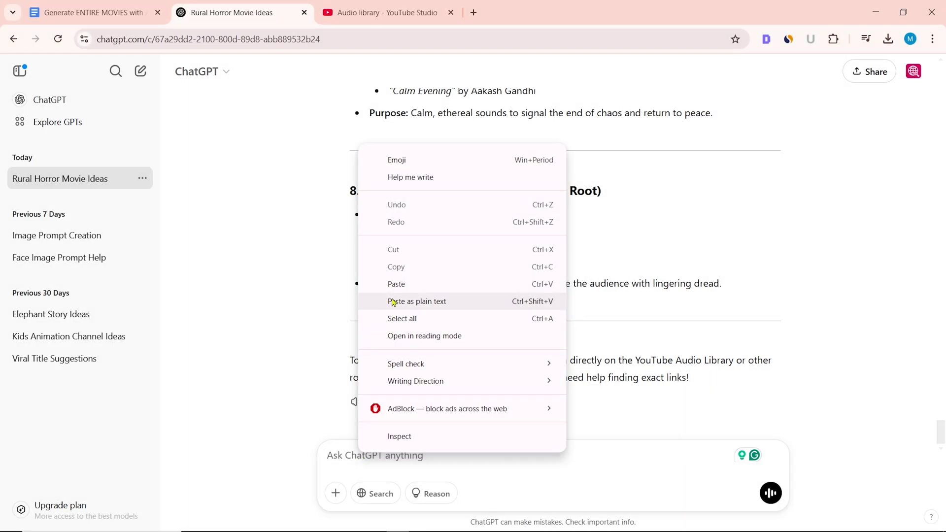
left_click(399, 300)
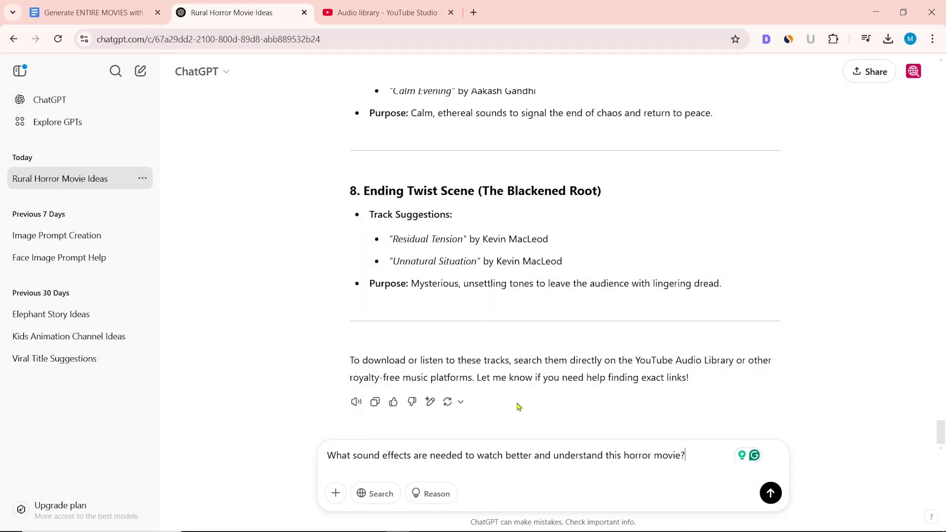
left_click(769, 493)
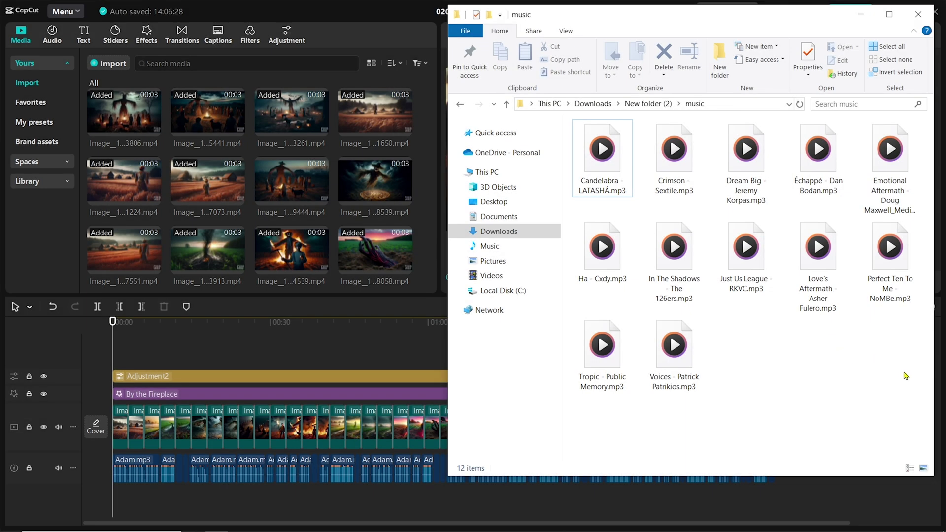
- Add the twelve mp3 tracks to new audio tracks and preview the movie full screen
left_click_drag(905, 376, 583, 126)
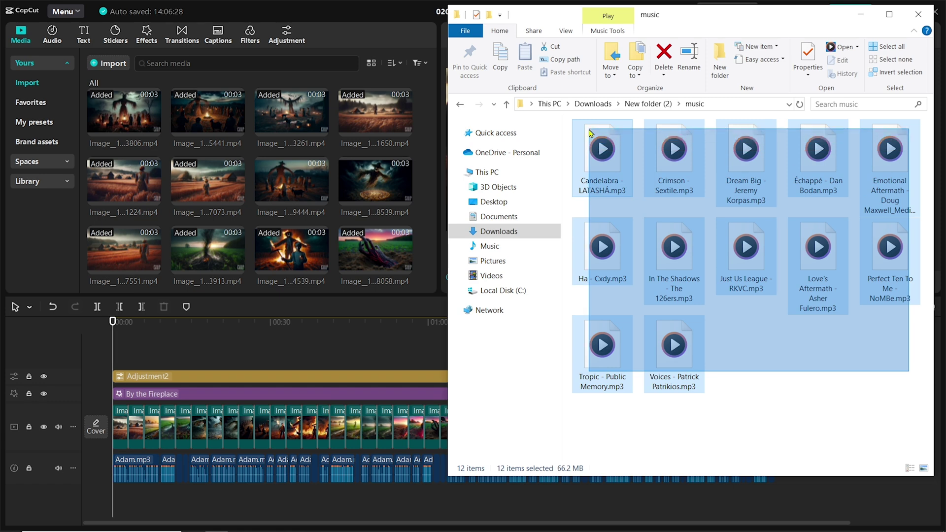
left_click_drag(673, 251, 297, 228)
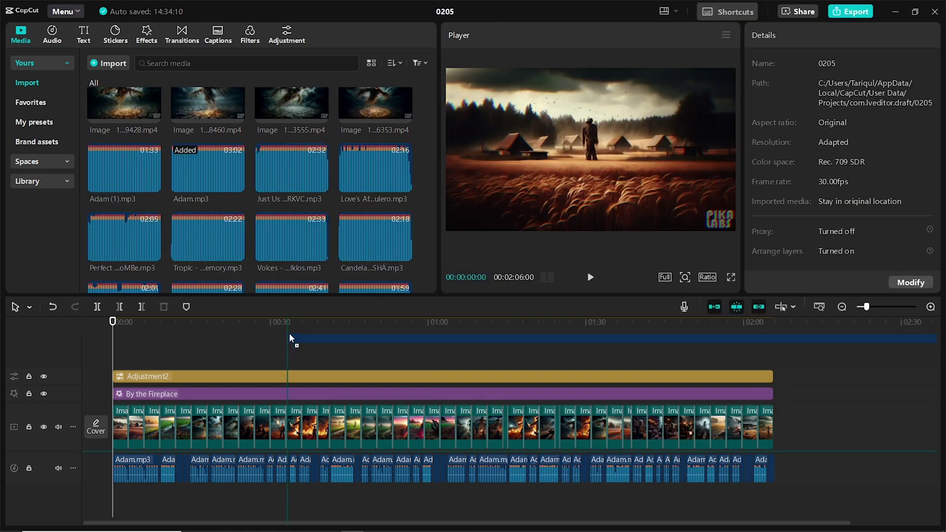
left_click_drag(143, 504, 142, 504)
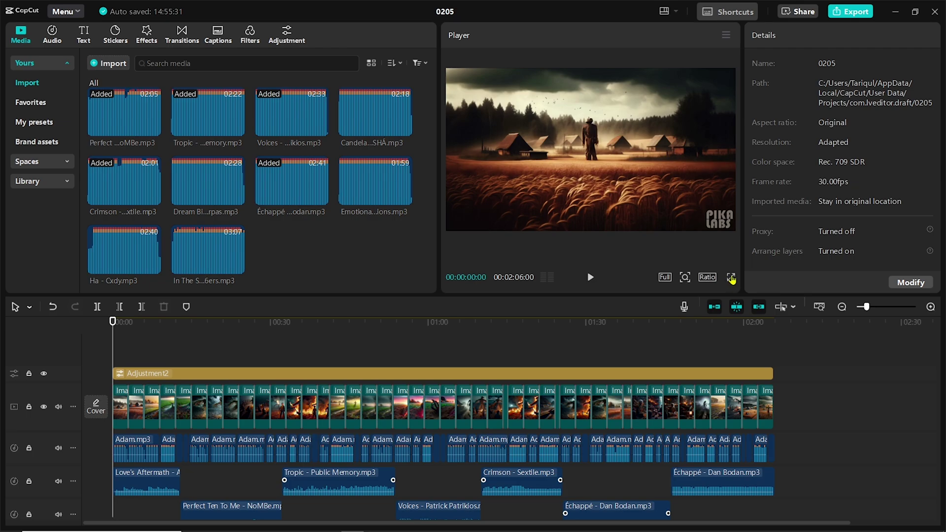
left_click(731, 278)
key("space")
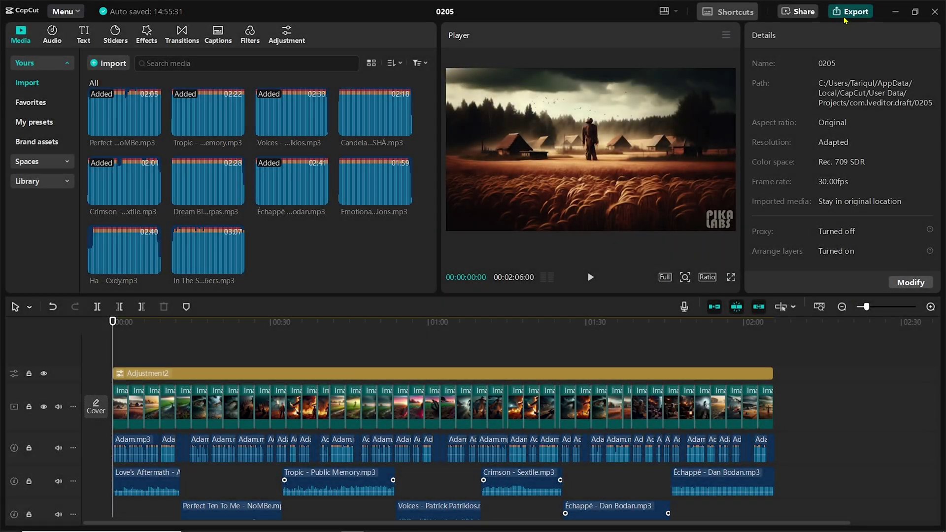
- Open CapCut's Export dialog for the project
left_click(850, 11)
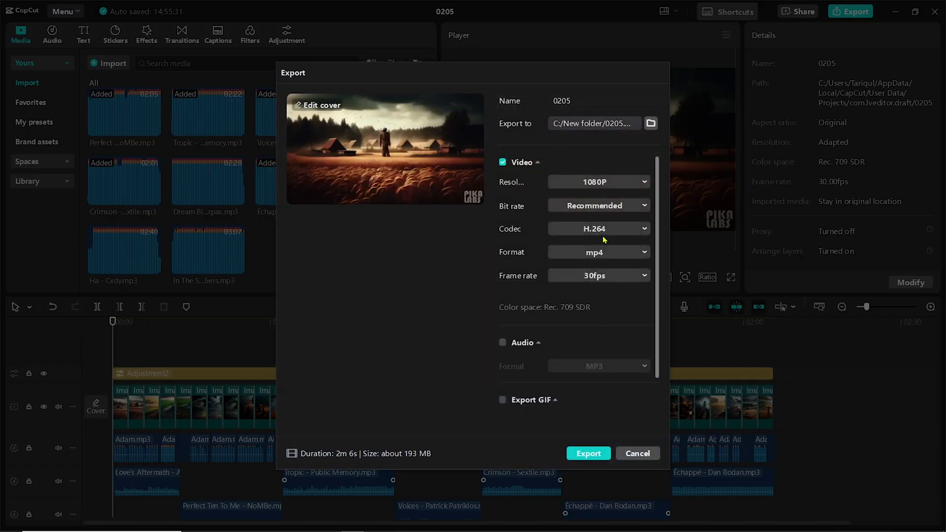